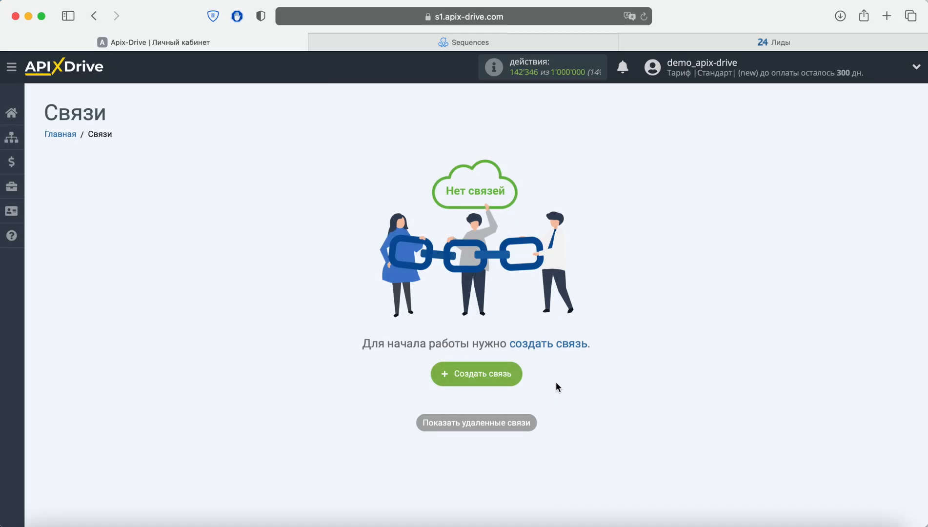
# Step: Create a new connection and choose ManyChat as the data source system
pyautogui.click(497, 371)
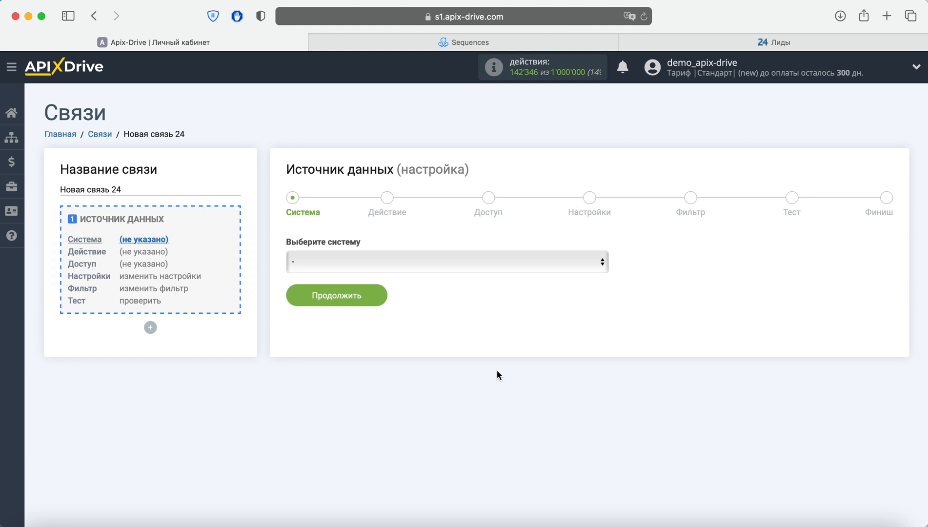
pyautogui.click(476, 264)
pyautogui.scroll(-12, 479, 298)
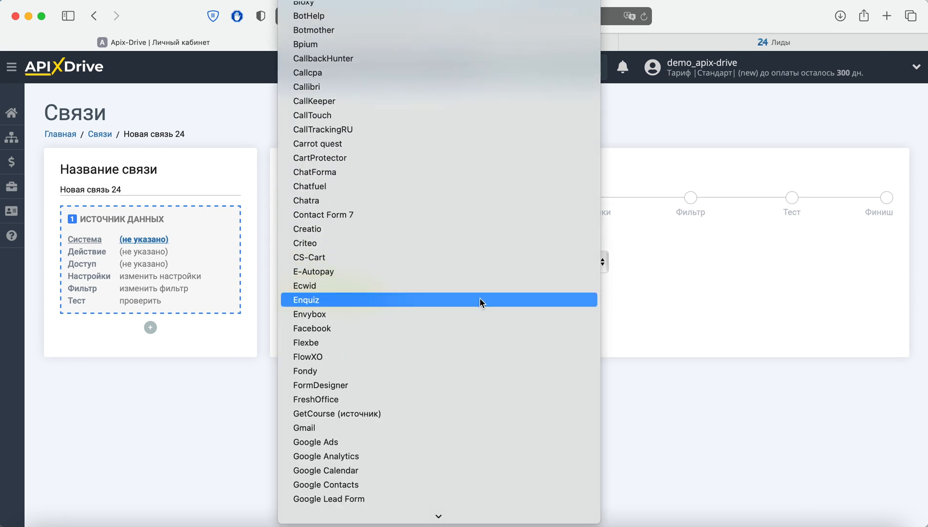
pyautogui.scroll(-10, 480, 300)
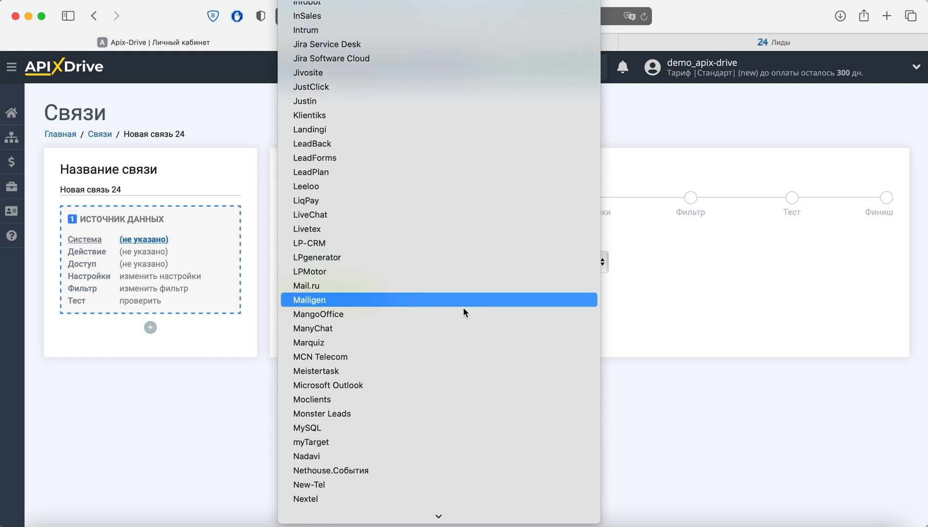
pyautogui.click(431, 332)
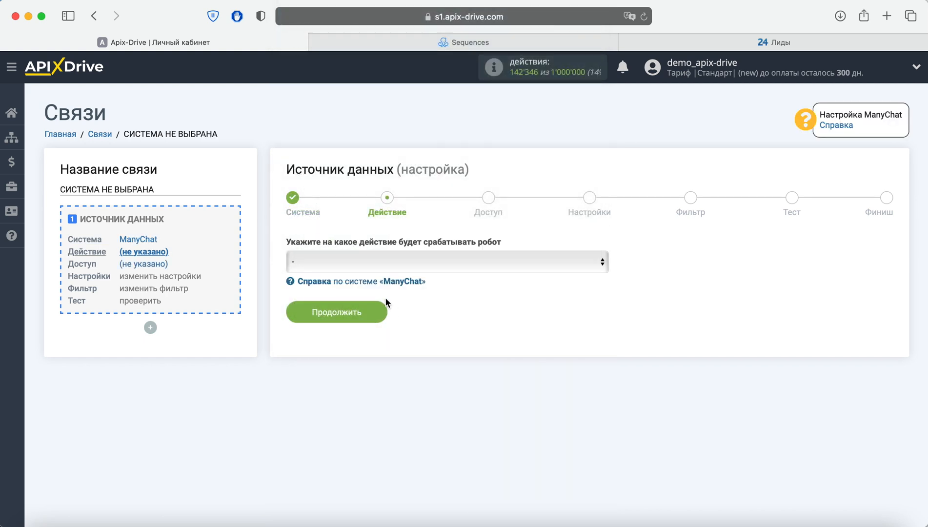
# Step: Set the ManyChat source action to "Получить данные" and proceed to the access stage
pyautogui.click(438, 263)
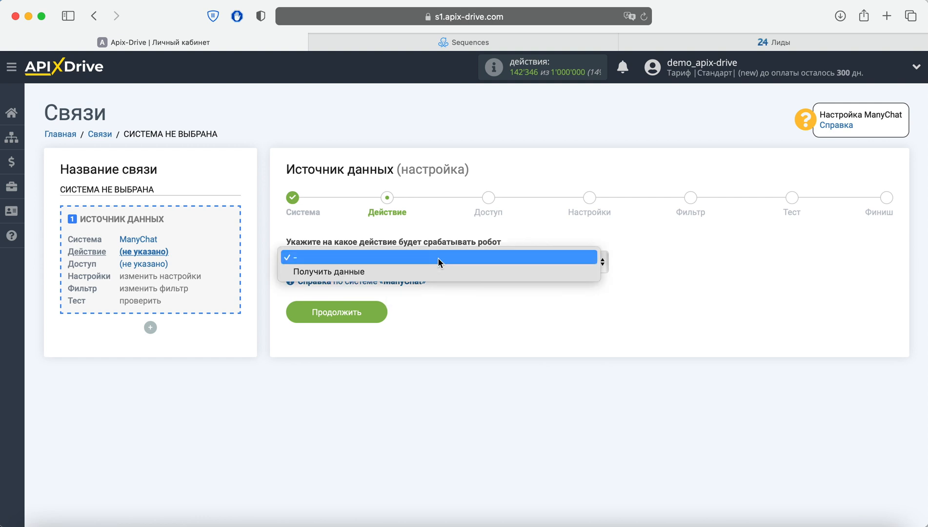
pyautogui.click(436, 272)
pyautogui.click(386, 311)
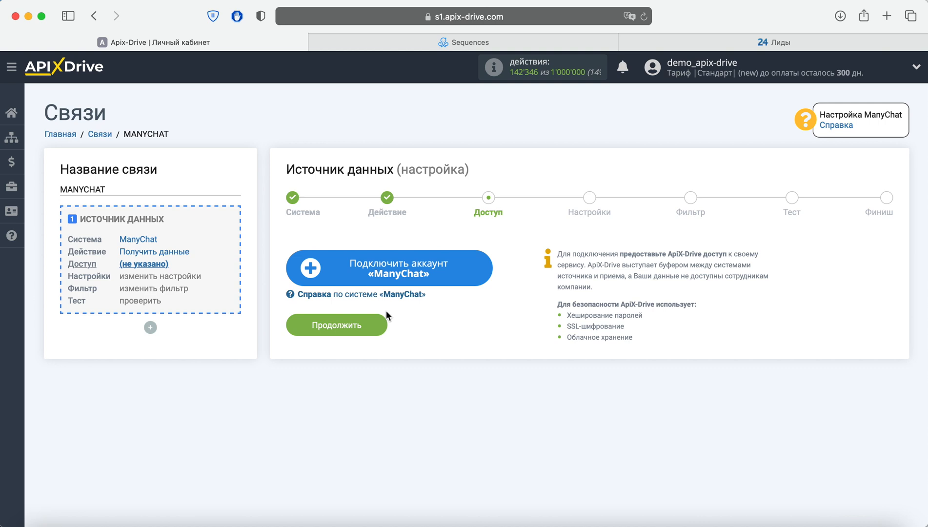
# Step: Connect a ManyChat account under its default name and continue to the source settings
pyautogui.click(359, 279)
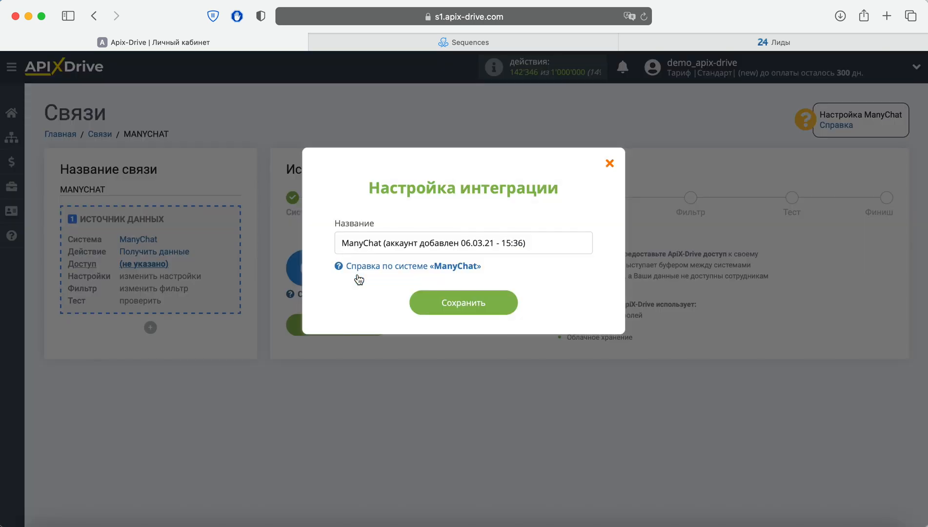
pyautogui.moveTo(527, 244); pyautogui.dragTo(335, 246)
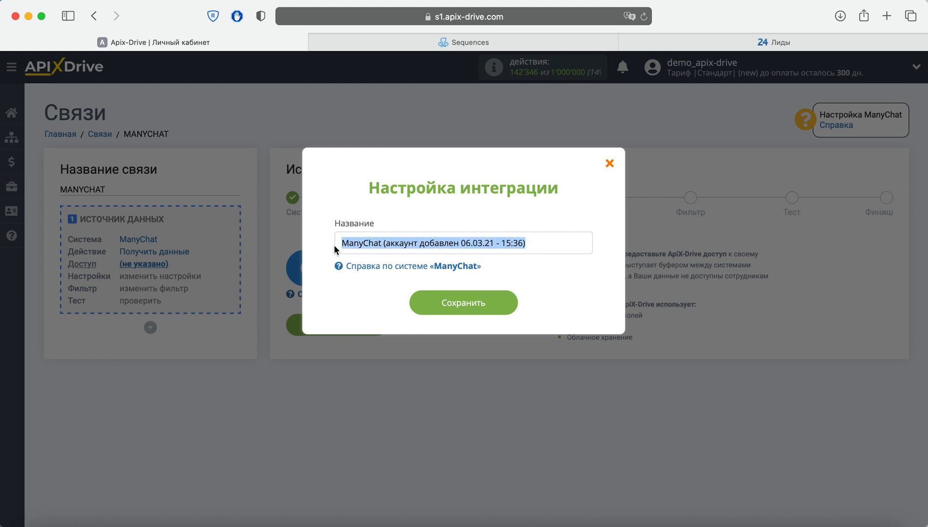
pyautogui.click(435, 303)
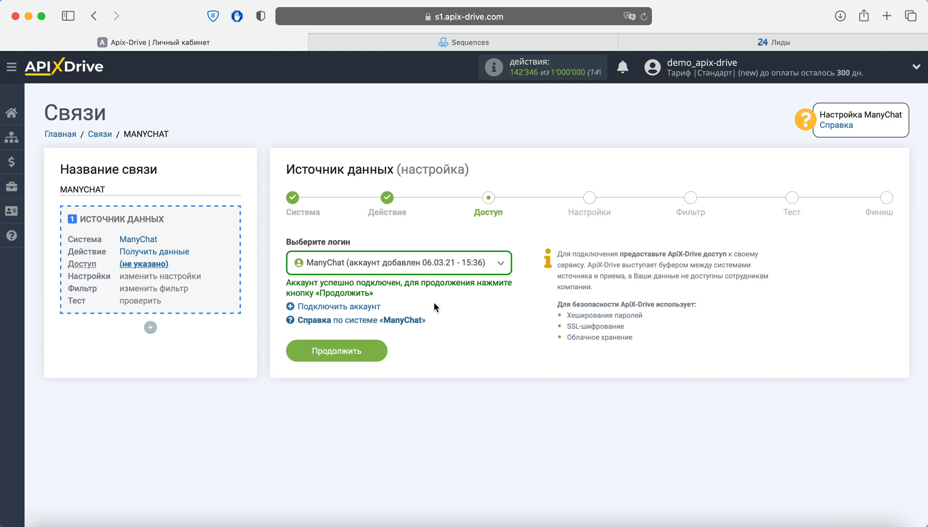
pyautogui.click(358, 350)
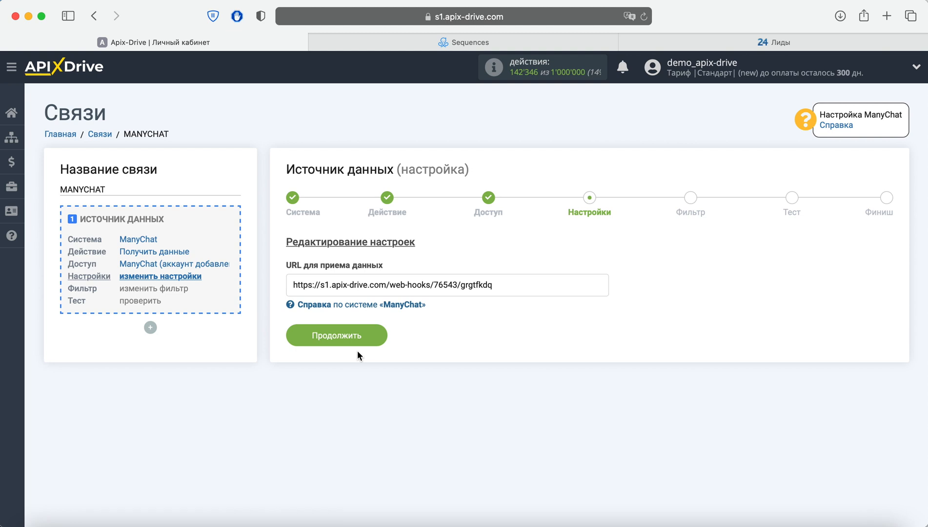
# Step: Copy the webhook URL for receiving data from the ManyChat source settings
pyautogui.moveTo(506, 290); pyautogui.dragTo(294, 285)
pyautogui.rightClick(332, 286)
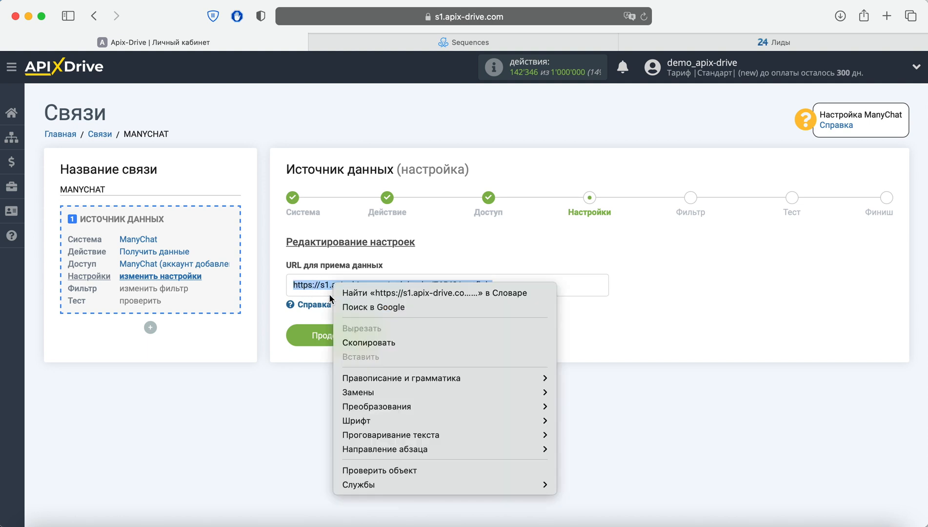
pyautogui.click(366, 341)
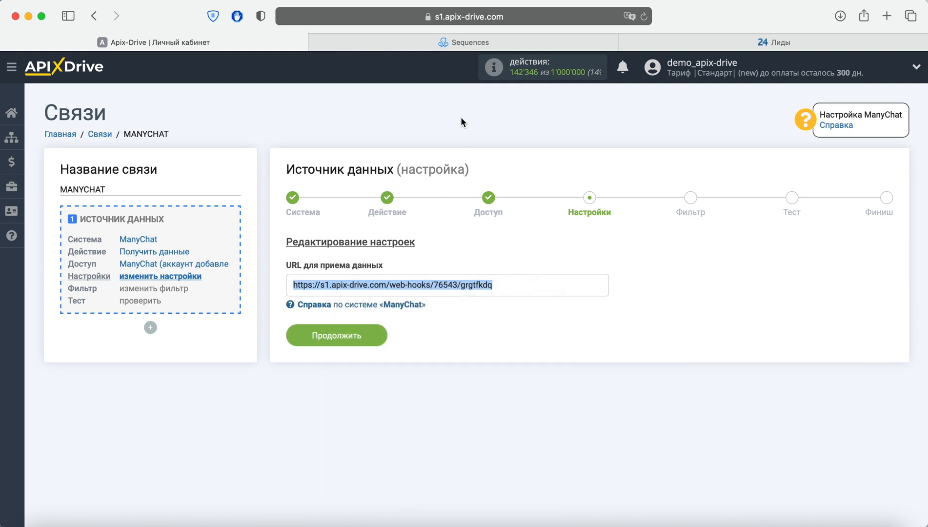
# Step: In the ManyChat sequence, add an Actions step and link it to "Action on reply" of the phone number question
pyautogui.click(527, 44)
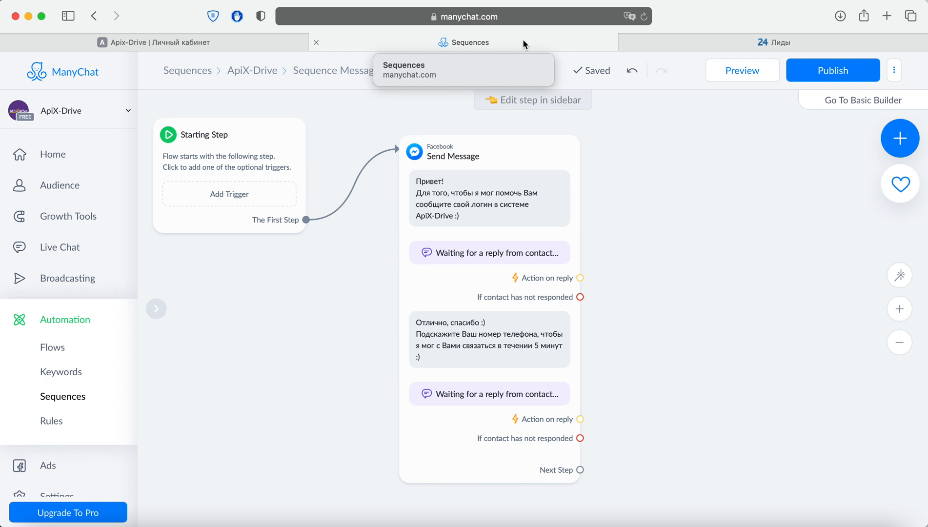
pyautogui.click(899, 138)
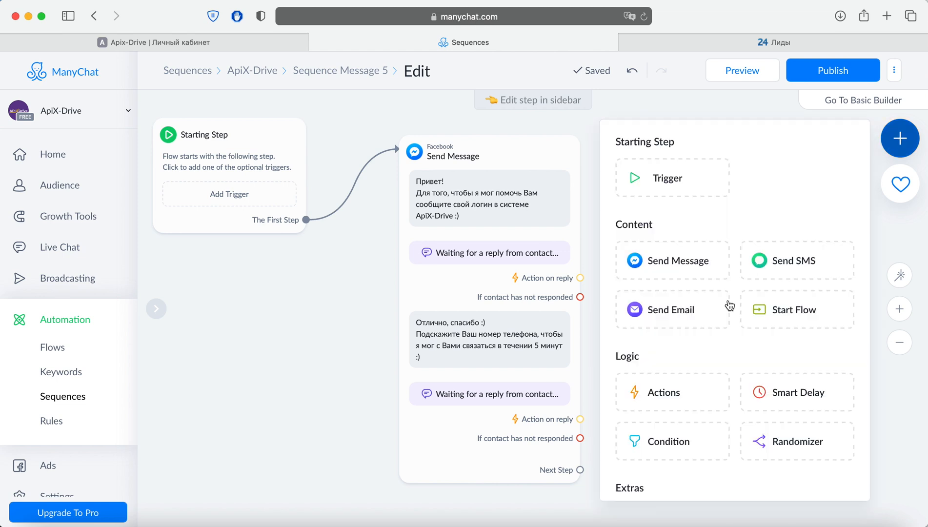
pyautogui.moveTo(690, 394); pyautogui.dragTo(721, 282)
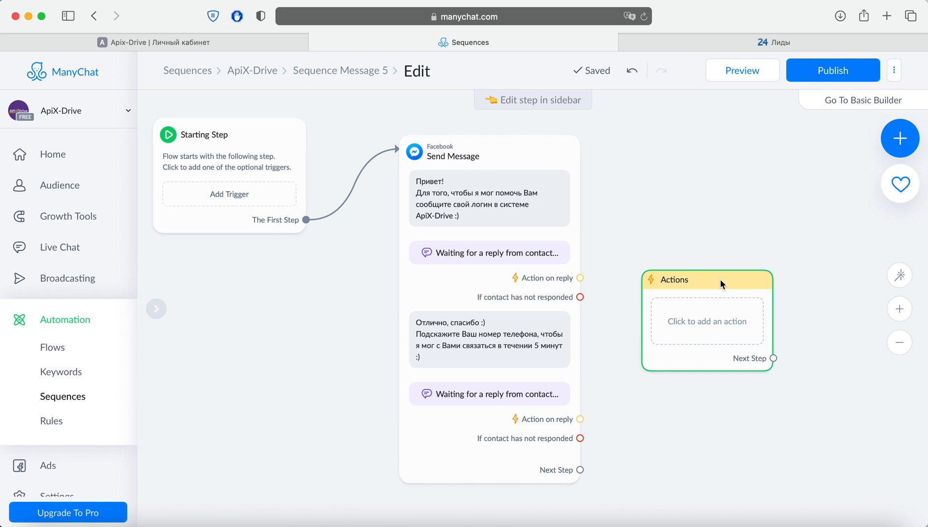
pyautogui.click(581, 419)
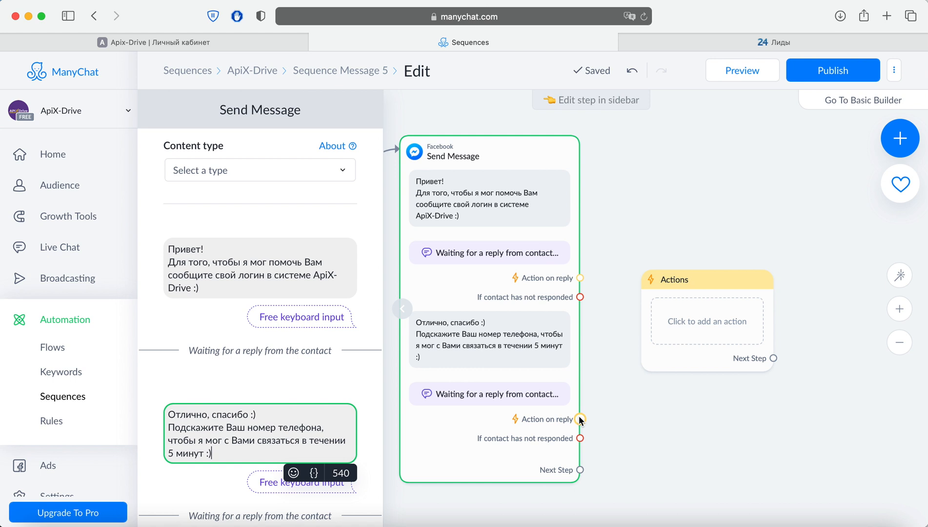
pyautogui.click(749, 359)
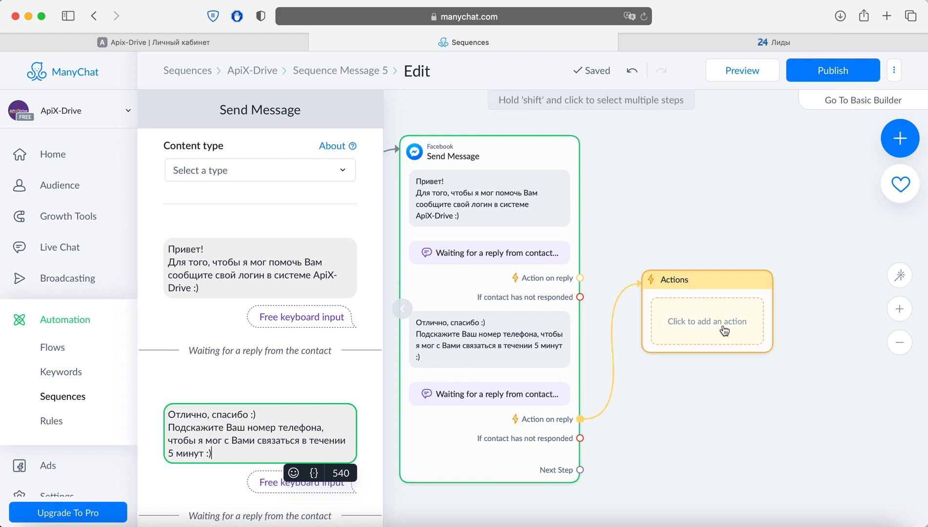
# Step: Add an External Request action to the new Actions step
pyautogui.click(720, 324)
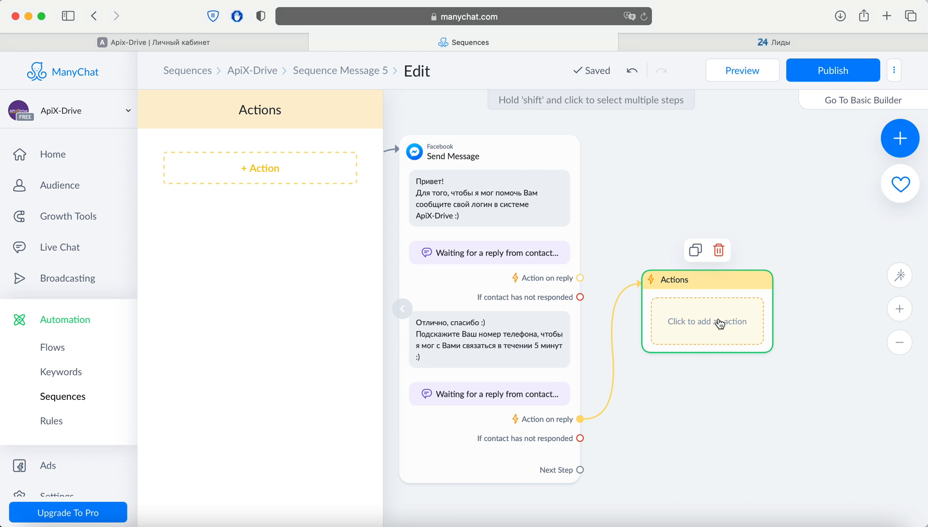
pyautogui.click(299, 177)
pyautogui.scroll(-5, 298, 220)
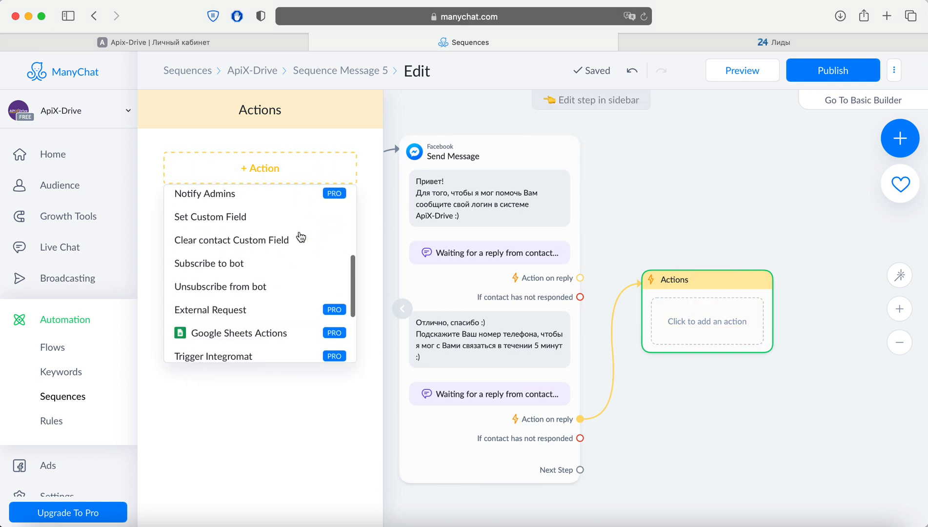
pyautogui.click(280, 276)
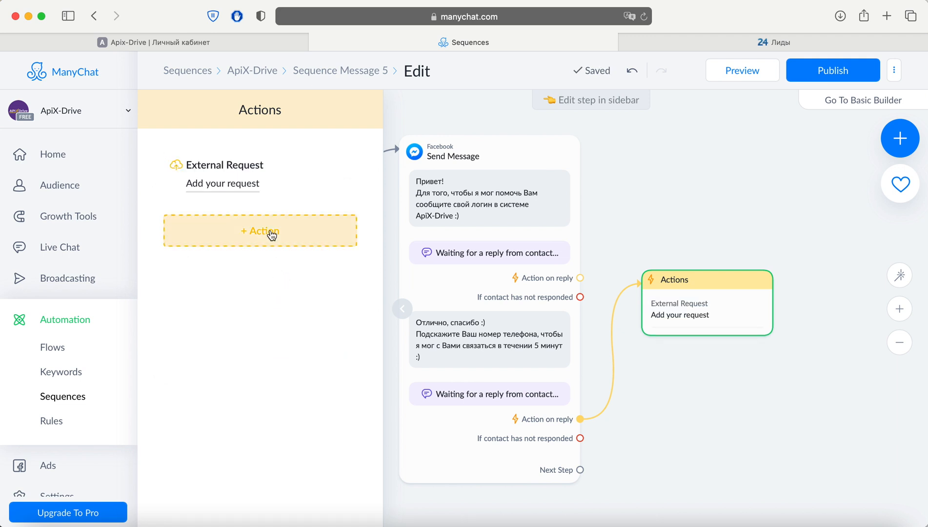
# Step: Open the external request for editing and paste the copied webhook URL as its Request URL
pyautogui.click(250, 166)
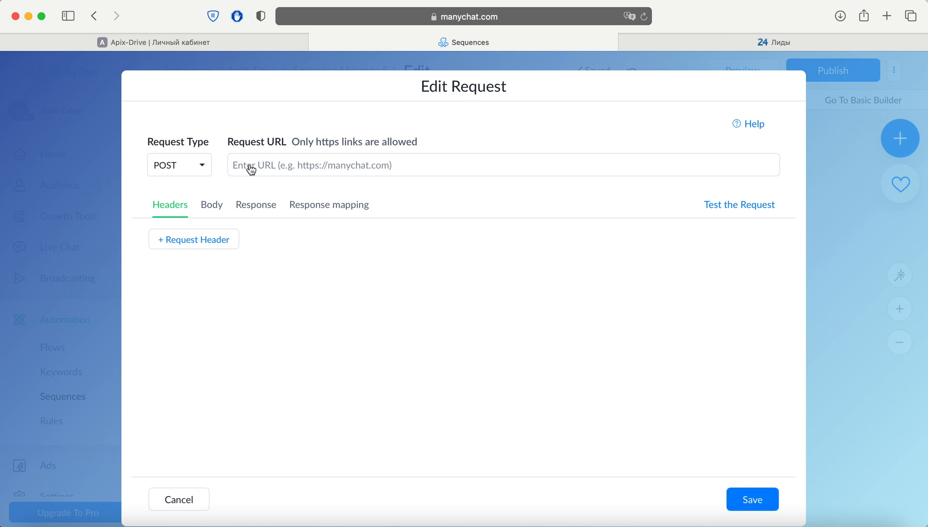
pyautogui.rightClick(252, 170)
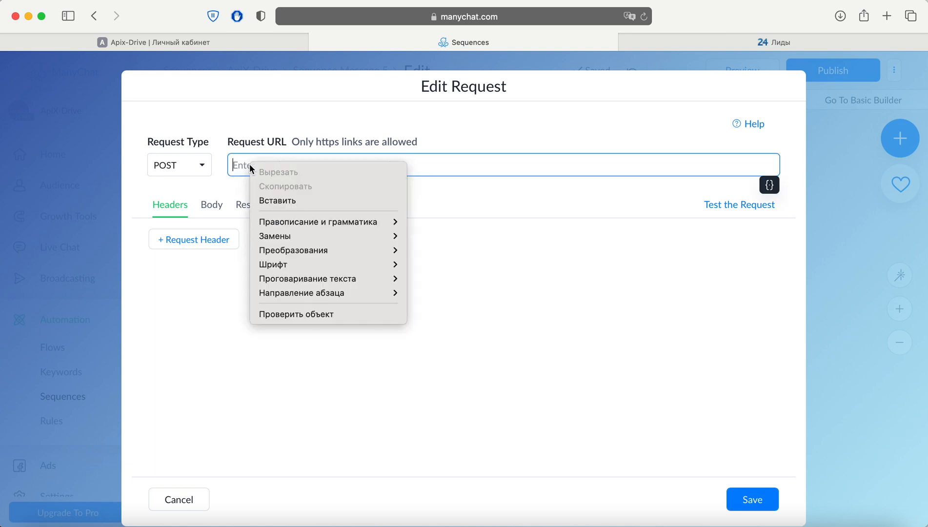
pyautogui.click(277, 201)
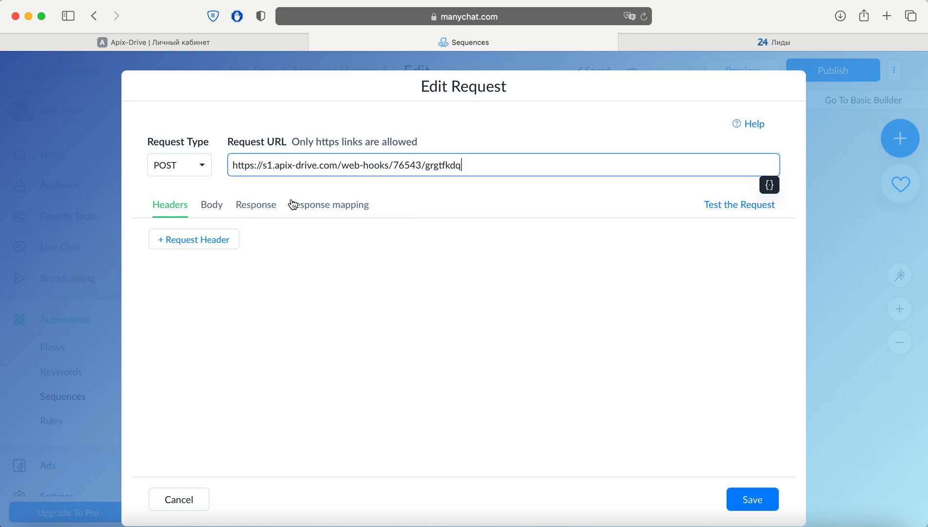
# Step: Fill the request body with Full Contact Data, and save the request after testing it
pyautogui.click(207, 205)
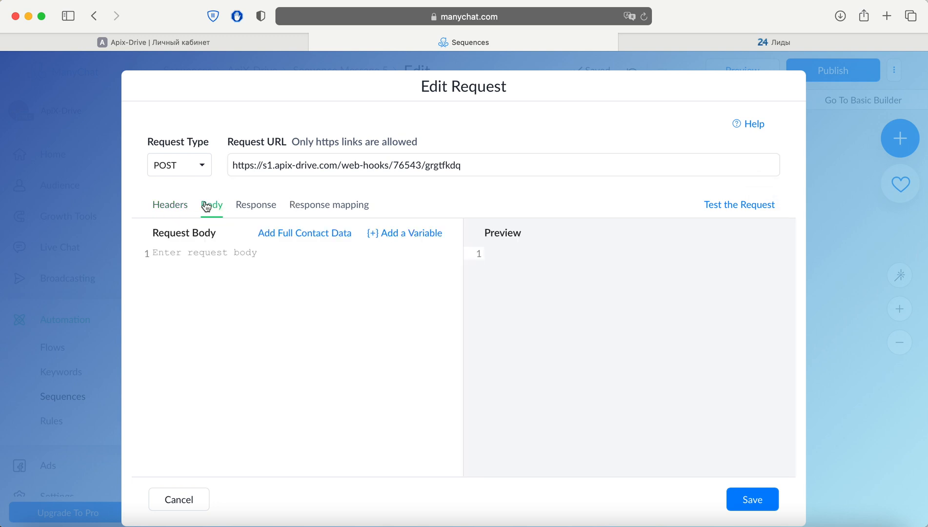
pyautogui.click(294, 237)
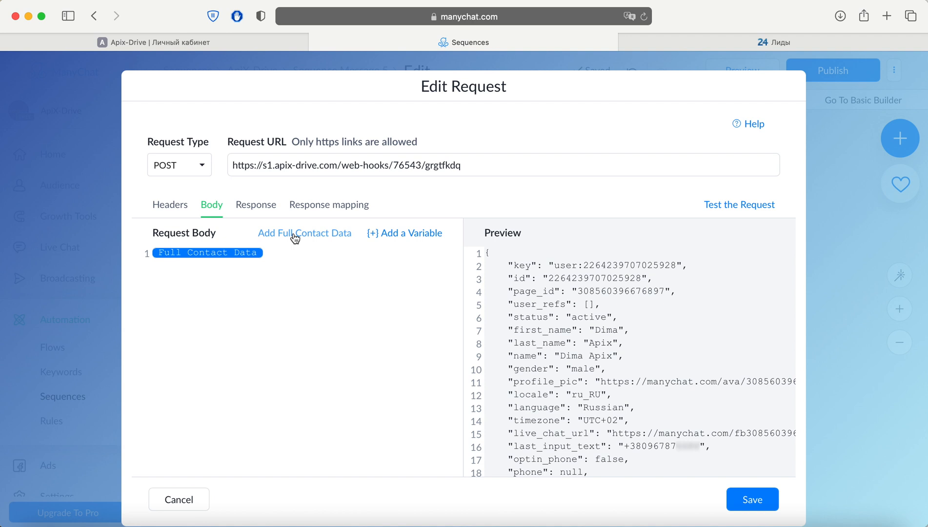
pyautogui.click(721, 208)
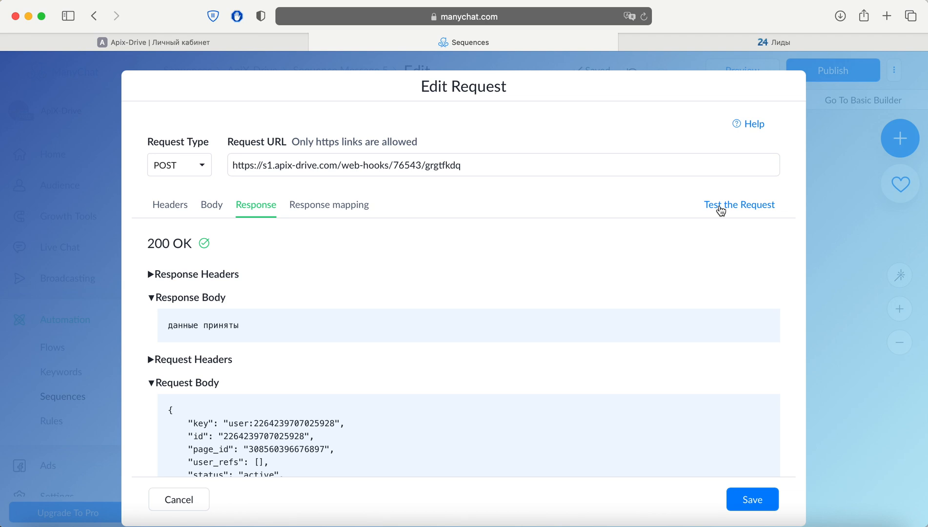
pyautogui.click(751, 499)
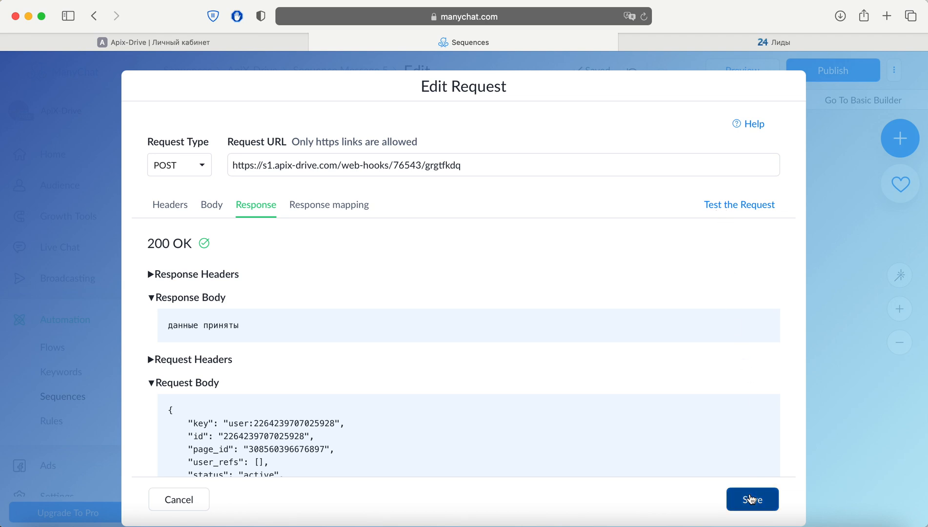
# Step: Return to ApiX-Drive and complete the data source setup without filter conditions, accepting the ManyChat test data
pyautogui.click(226, 43)
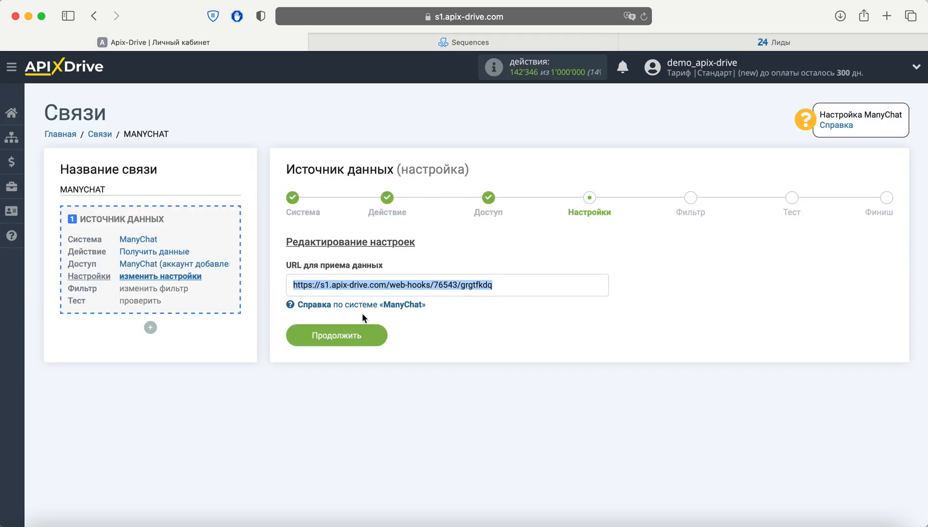
pyautogui.click(371, 334)
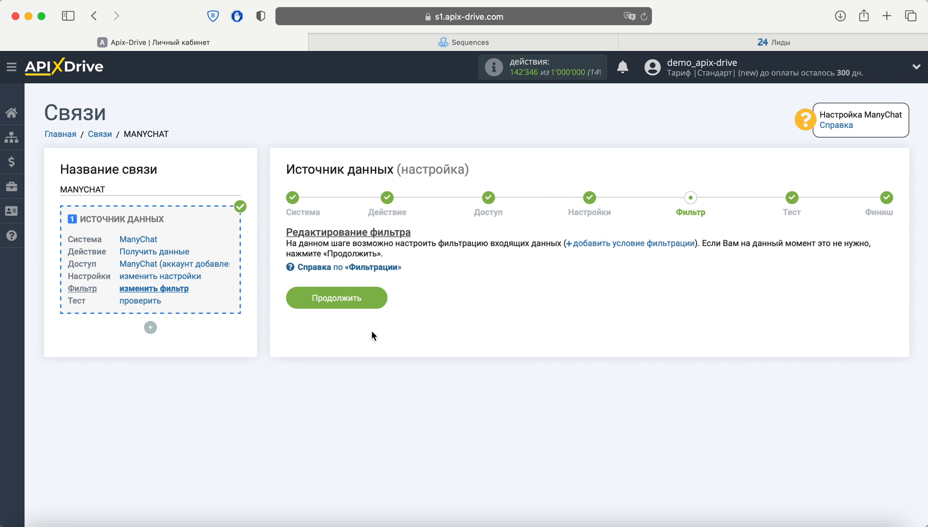
pyautogui.click(369, 298)
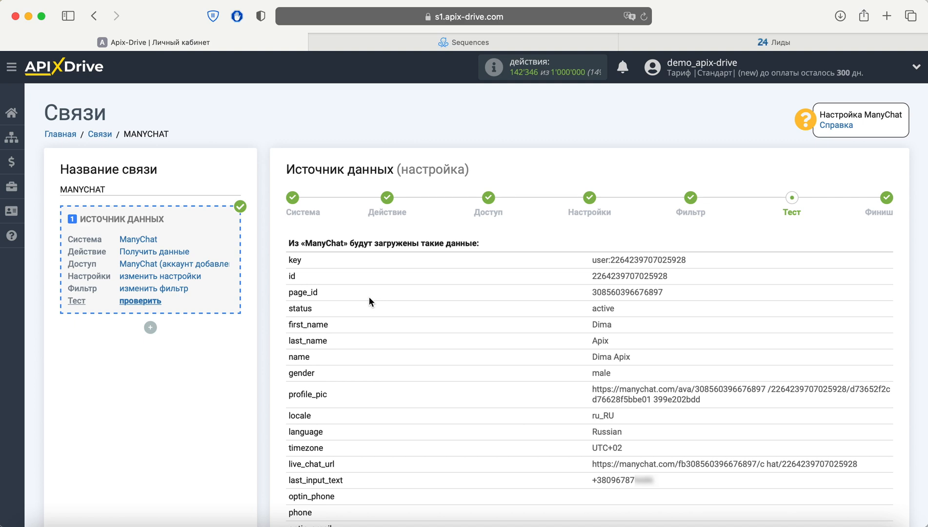
pyautogui.scroll(-6, 369, 296)
pyautogui.click(837, 453)
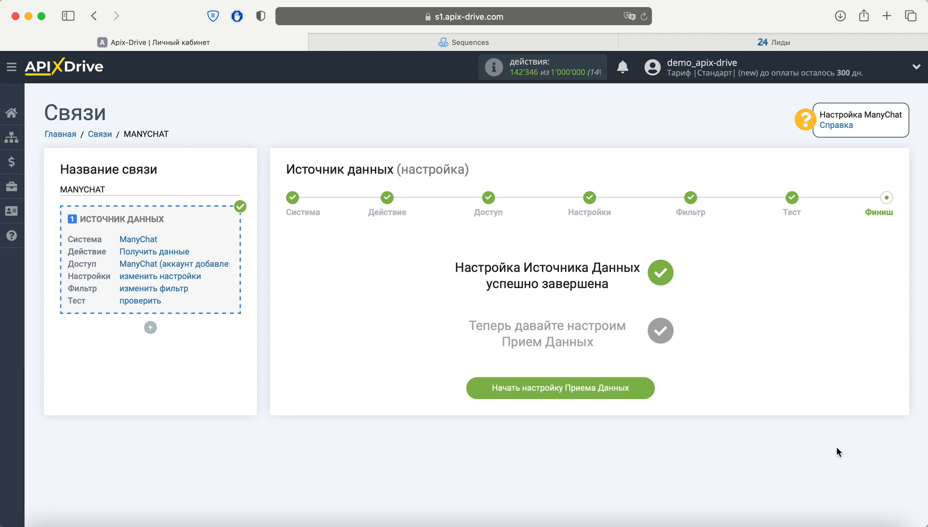
# Step: Start the data destination setup and choose Битрикс24 as the receiving system
pyautogui.click(639, 391)
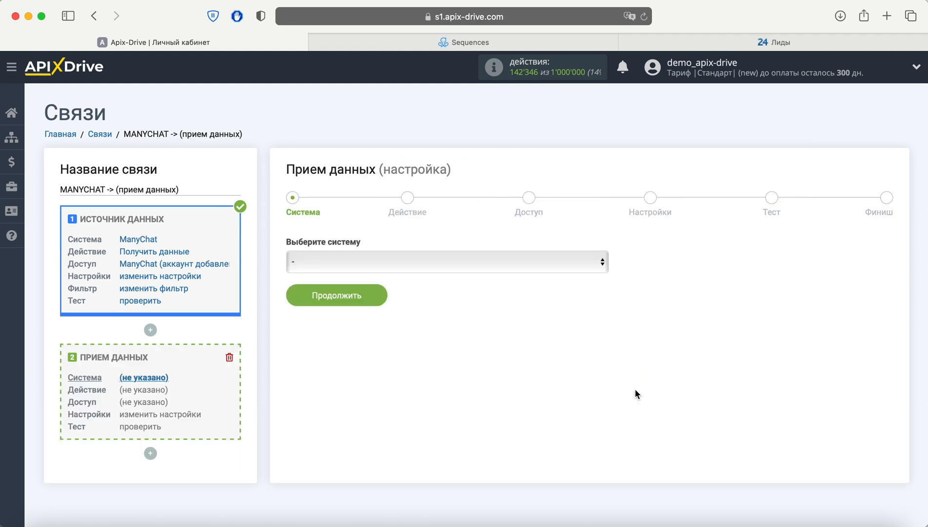
pyautogui.click(506, 264)
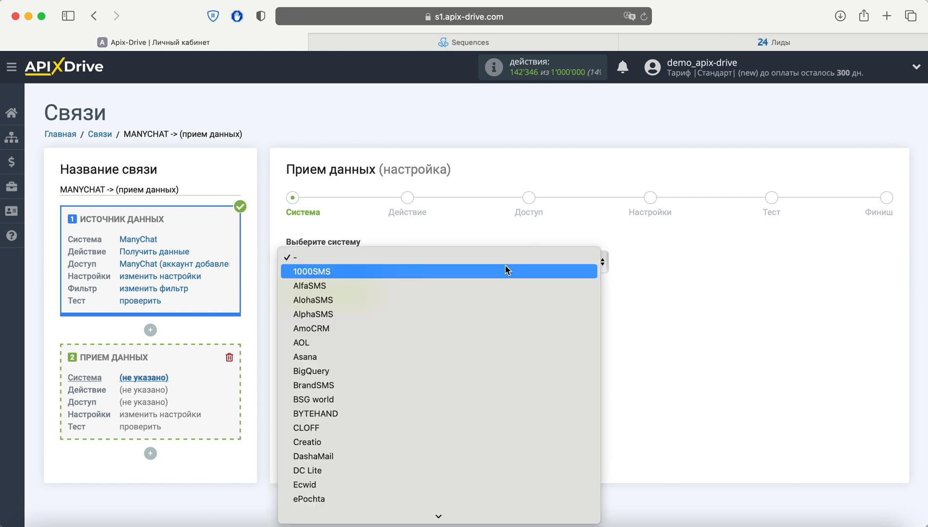
pyautogui.scroll(-20, 503, 300)
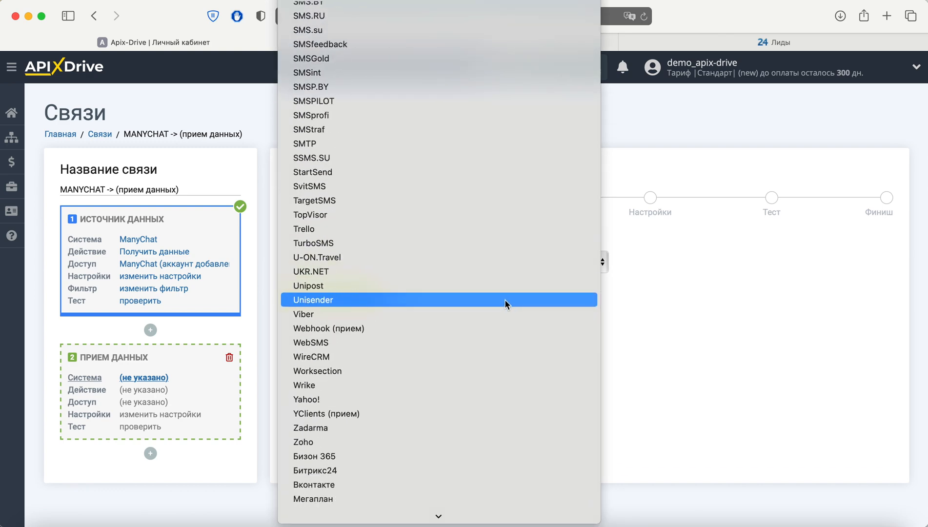
pyautogui.click(449, 357)
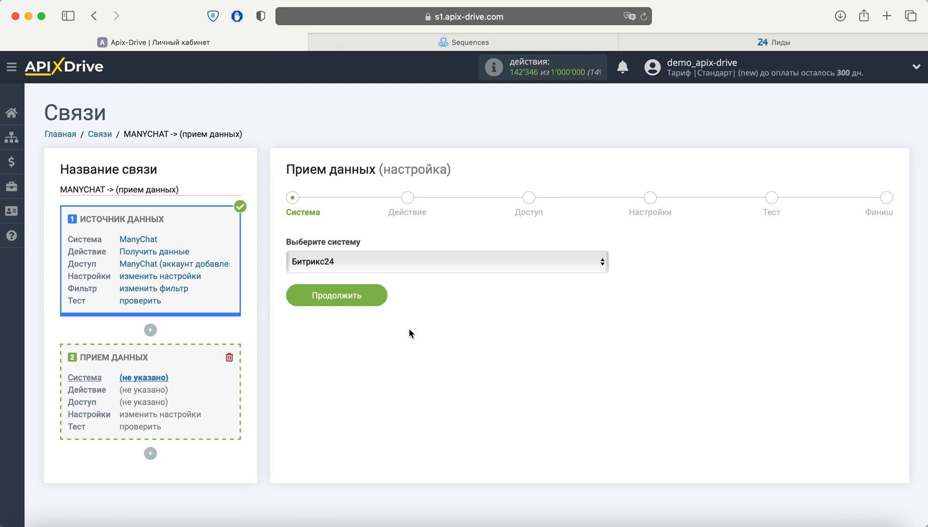
# Step: Confirm Битрикс24 as the receiving system and set the destination action to Отправка лидов
pyautogui.click(375, 295)
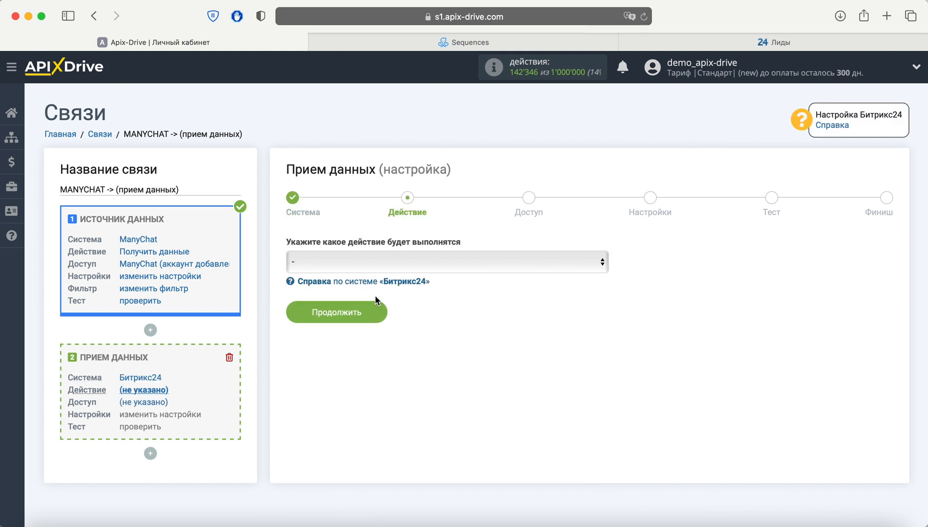
pyautogui.click(469, 256)
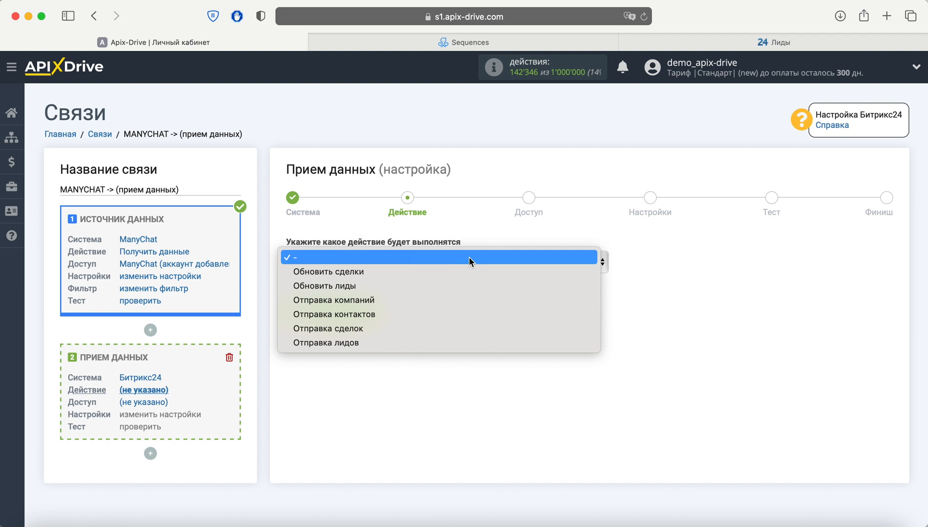
pyautogui.click(426, 342)
pyautogui.click(371, 312)
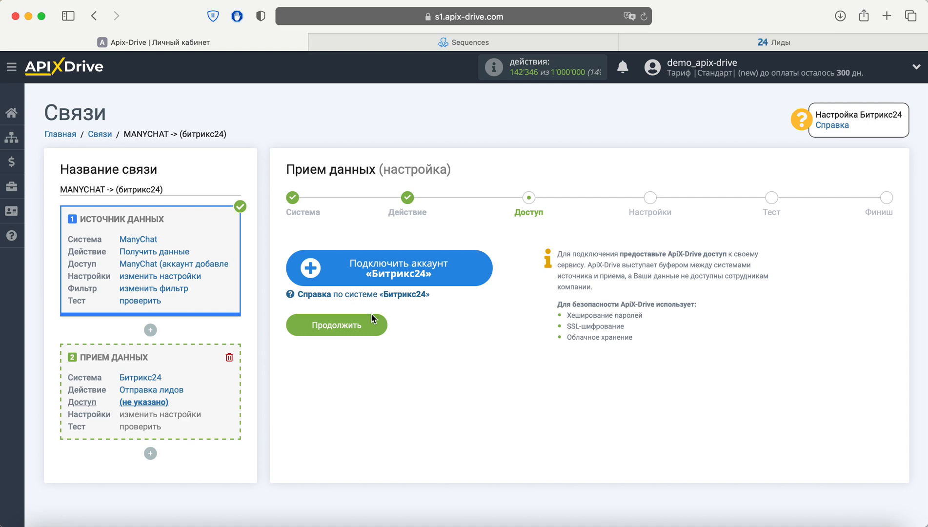
# Step: Start connecting a Битрикс24 account, with installation type облако and registration country Украина
pyautogui.click(350, 278)
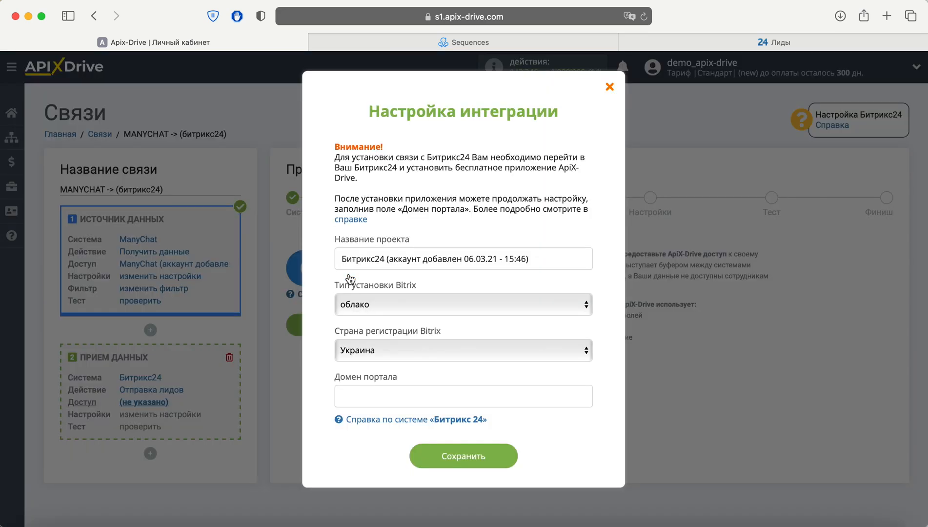
pyautogui.click(387, 299)
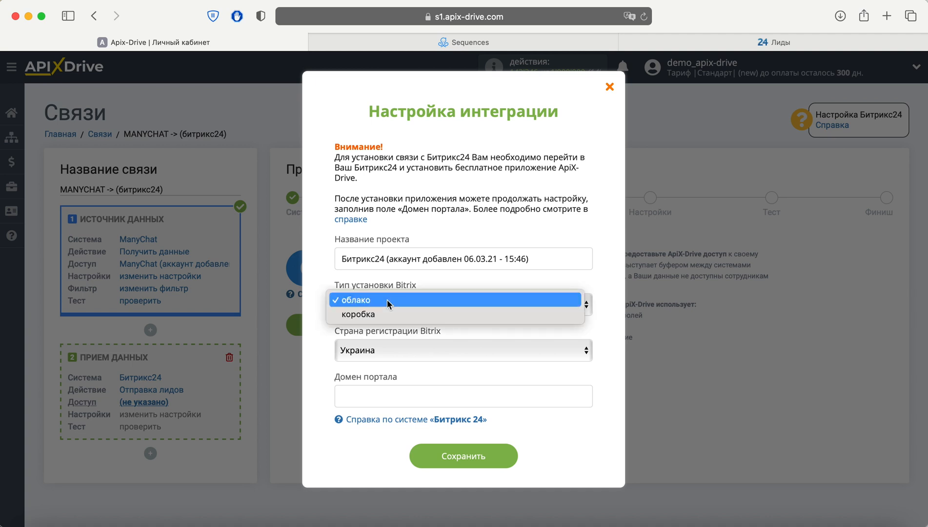
pyautogui.click(387, 300)
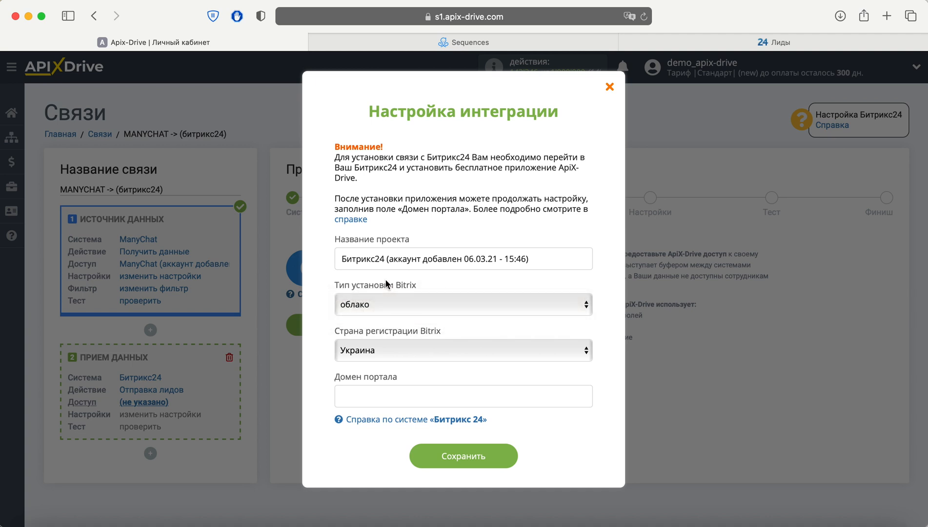
pyautogui.click(401, 349)
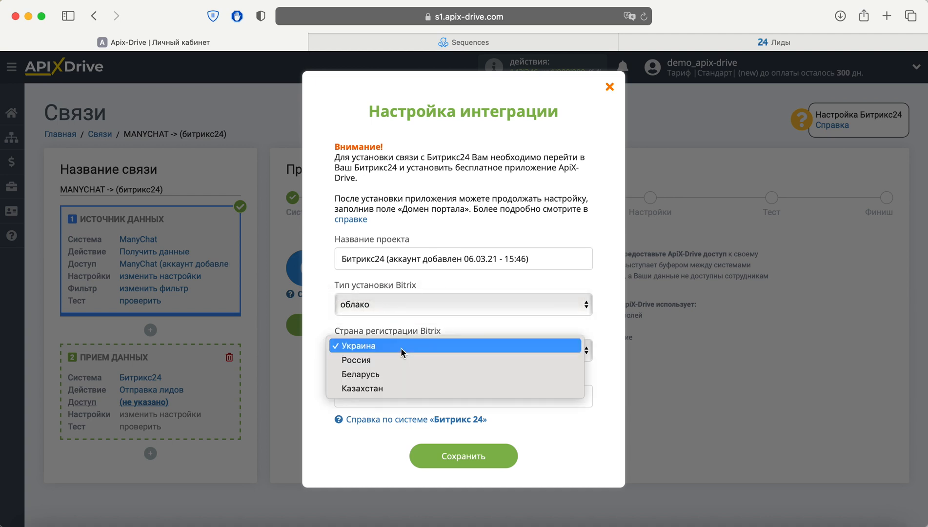
pyautogui.click(401, 348)
pyautogui.click(386, 395)
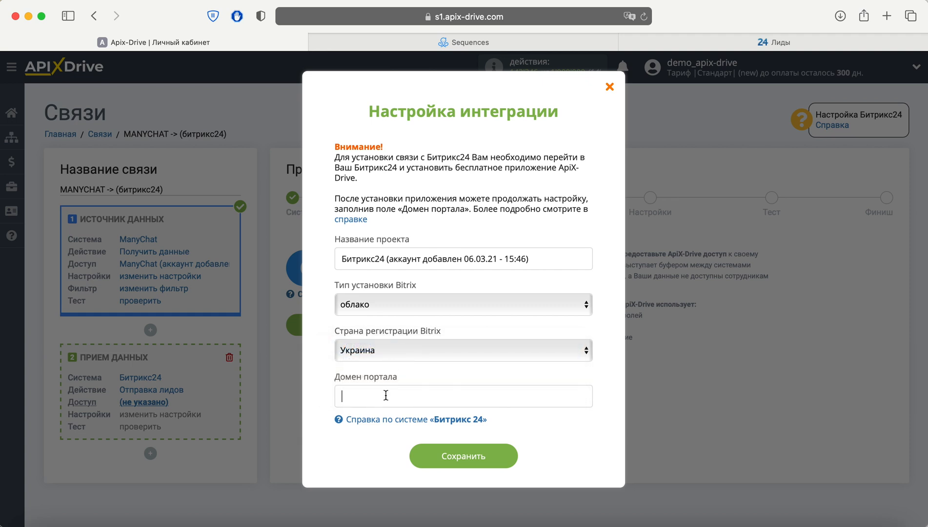
# Step: Switch to Битрикс24, find the apix-drive app in its marketplace and install it, accepting the licence agreement and privacy policy
pyautogui.click(682, 39)
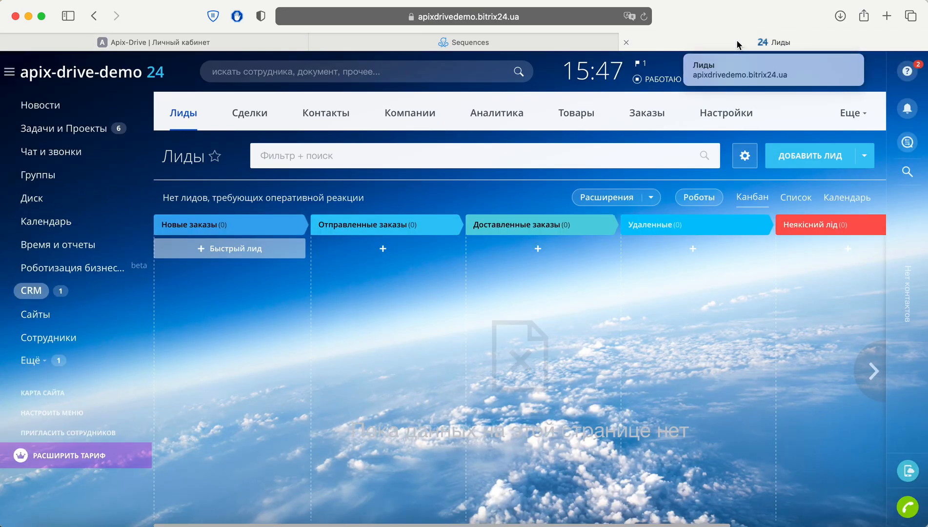
pyautogui.click(31, 359)
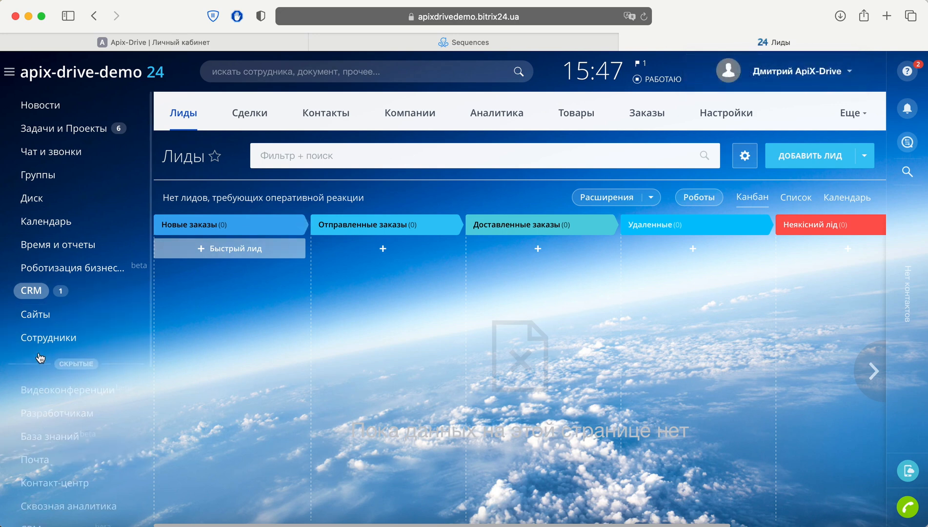
pyautogui.click(37, 423)
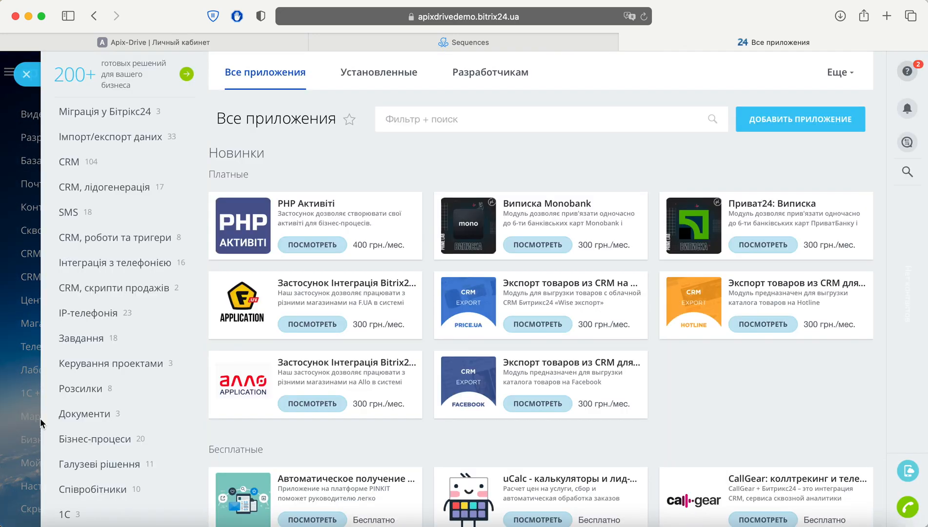
pyautogui.write('apix-drive')
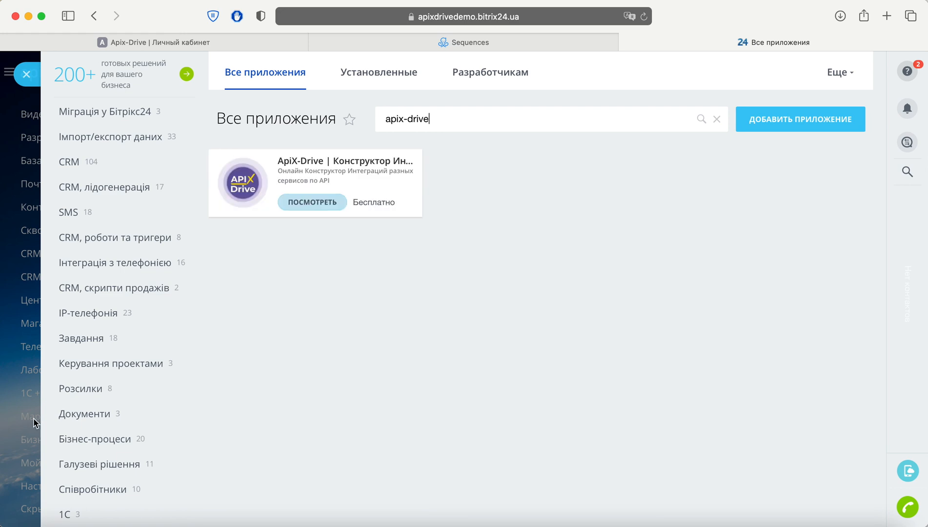
pyautogui.click(288, 203)
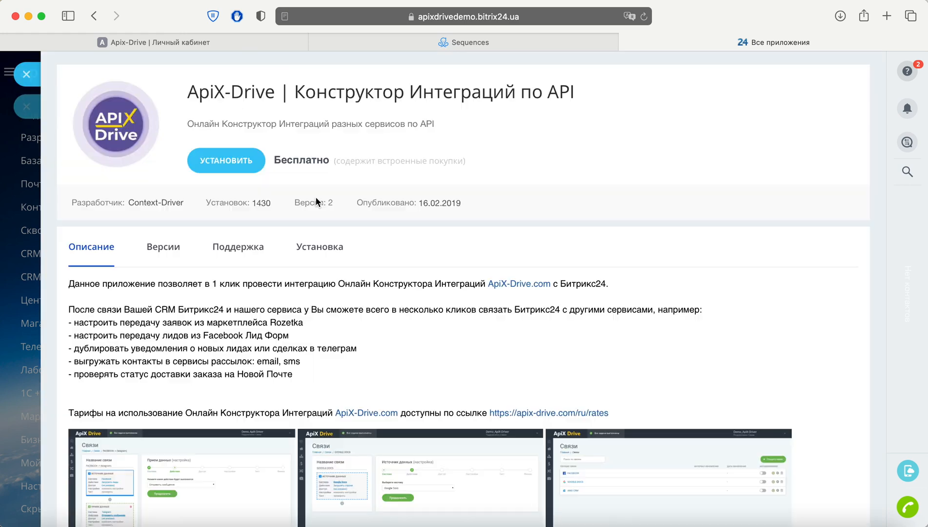
pyautogui.click(248, 171)
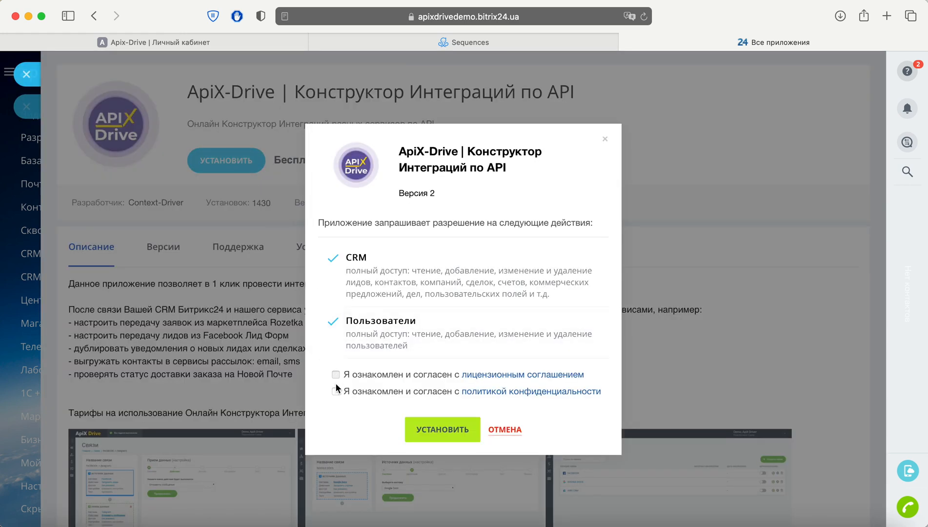
pyautogui.click(441, 429)
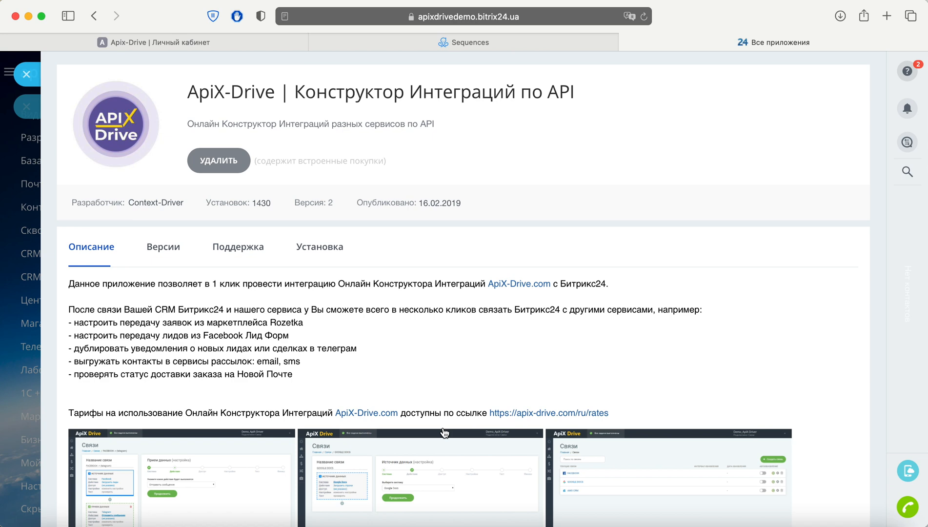
# Step: Copy the domain apixdrivedemo.bitrix24.ua from the portal's address, enter it as the portal domain in ApiX-Drive, and save the integration settings
pyautogui.click(460, 18)
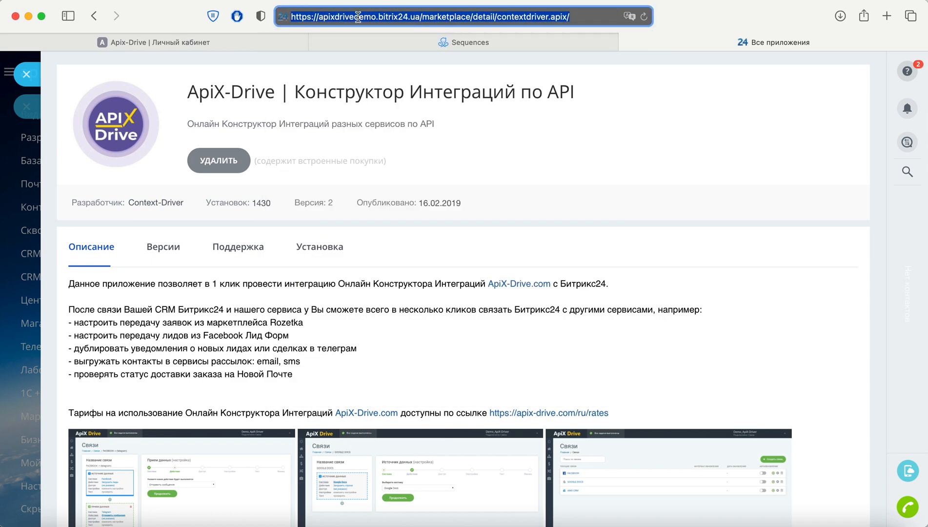
pyautogui.moveTo(319, 17); pyautogui.dragTo(421, 17)
pyautogui.rightClick(382, 17)
pyautogui.click(414, 36)
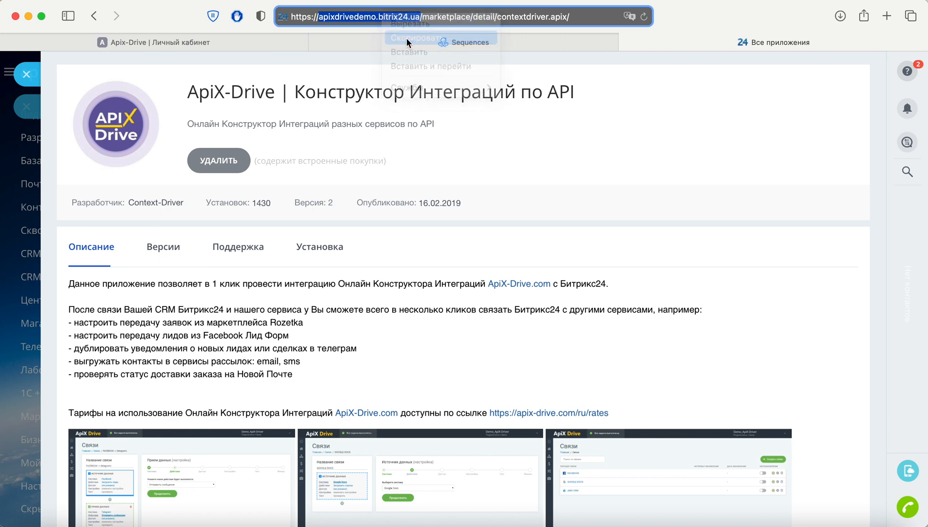
pyautogui.click(263, 42)
pyautogui.rightClick(348, 396)
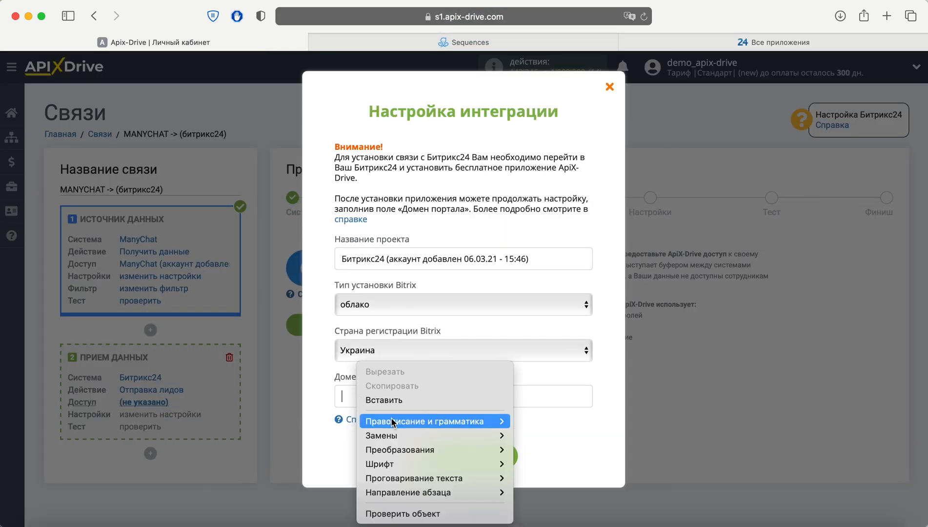
pyautogui.click(386, 400)
pyautogui.click(496, 455)
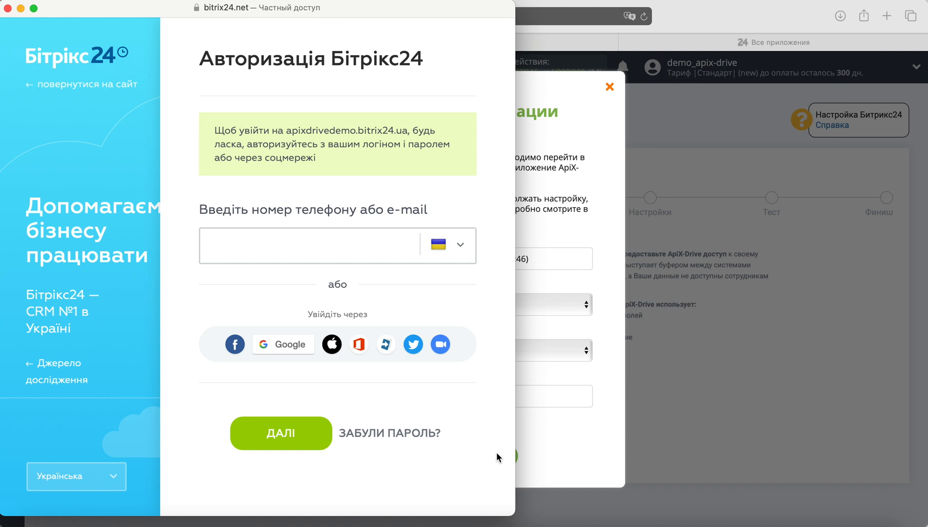
# Step: Authorize in Битрикс24 with the account e-mail and saved password, and continue with the connected account to the lead settings
pyautogui.rightClick(249, 242)
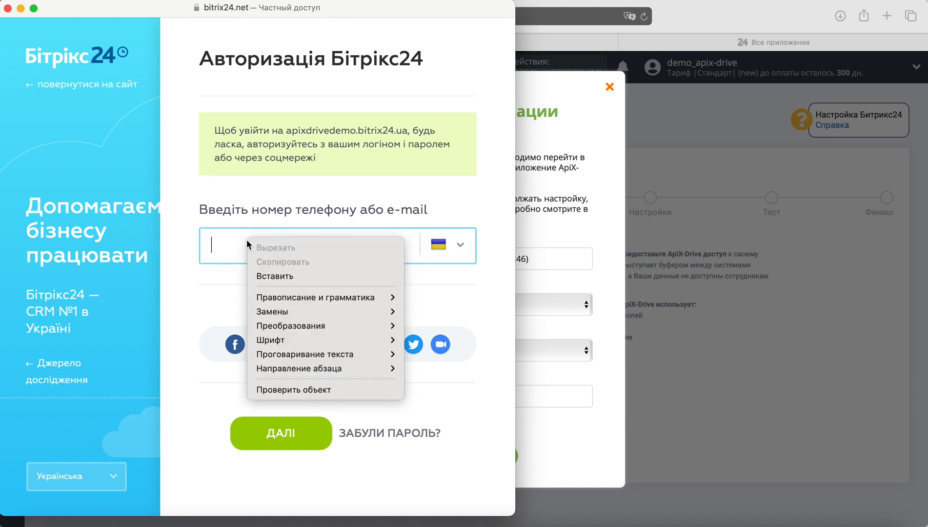
pyautogui.click(281, 273)
pyautogui.click(292, 433)
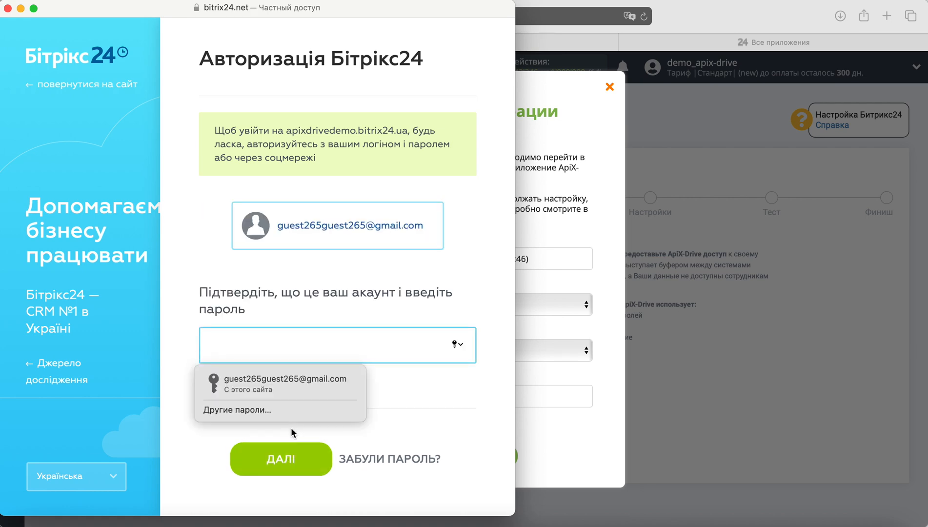
pyautogui.click(293, 382)
pyautogui.click(309, 455)
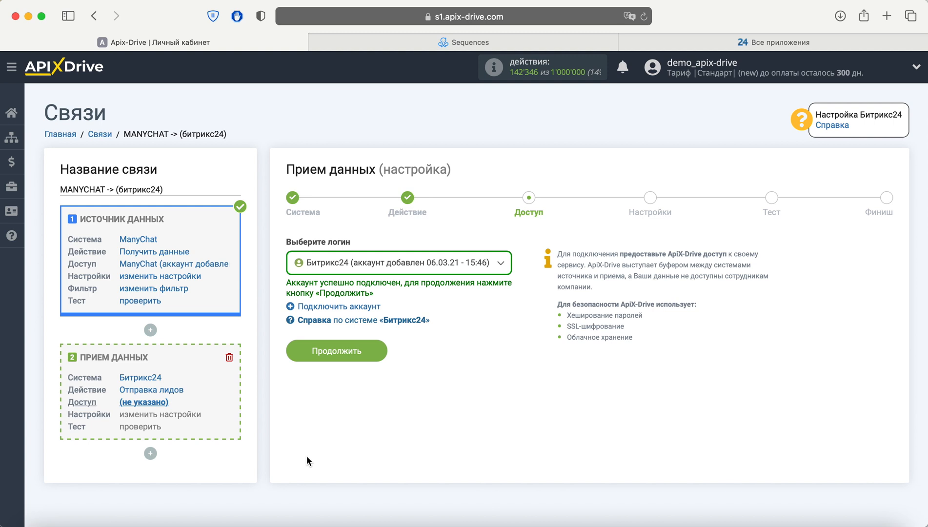
pyautogui.click(369, 347)
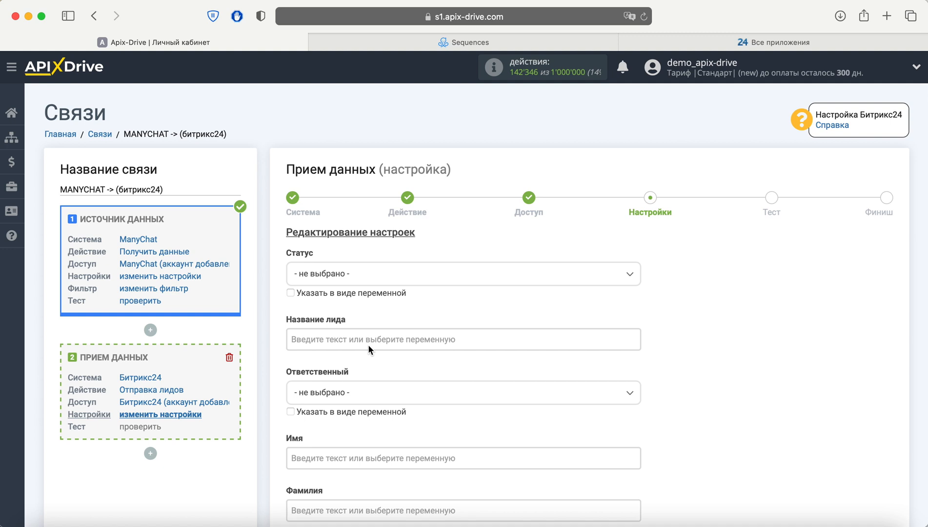
# Step: Set the lead status to Новые заказы and compose the lead name from "Новое обращение из ManyChat" followed by the ManyChat id variable
pyautogui.click(393, 274)
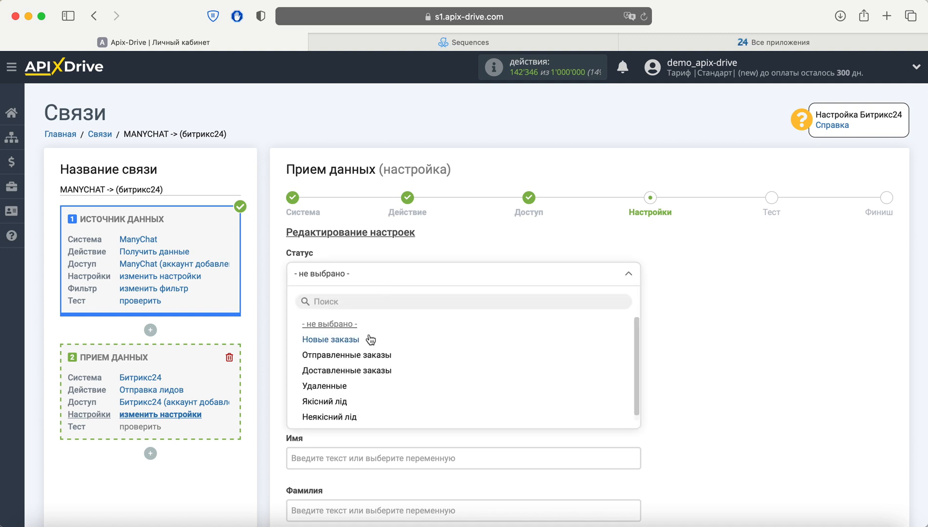
pyautogui.click(358, 341)
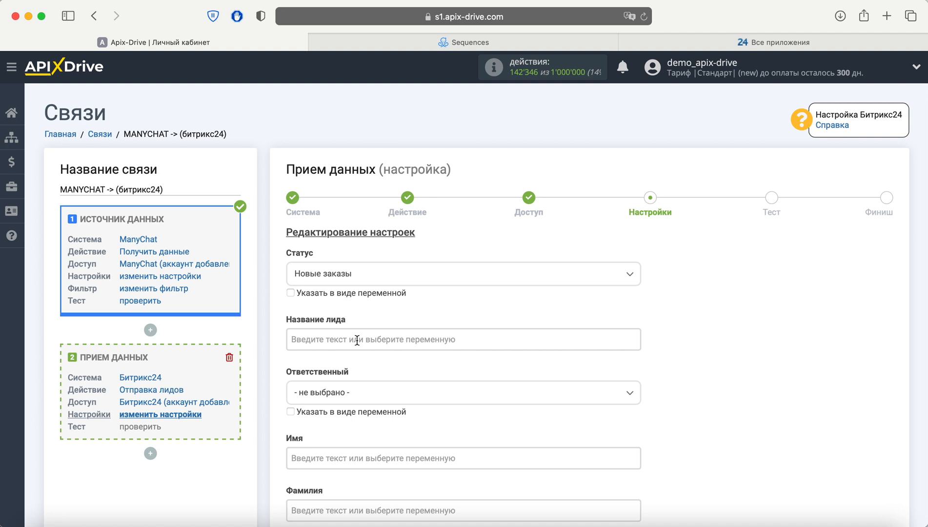
pyautogui.click(357, 340)
pyautogui.scroll(-8, 496, 332)
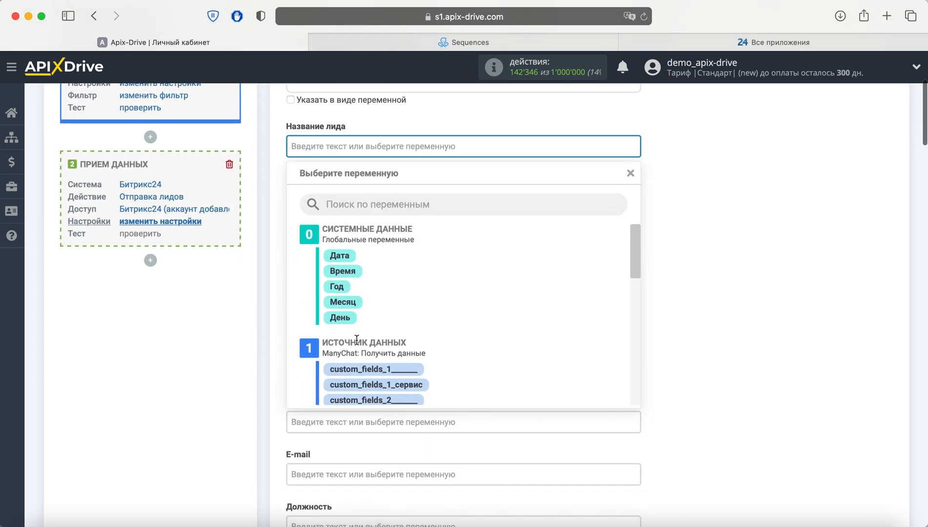
pyautogui.click(398, 389)
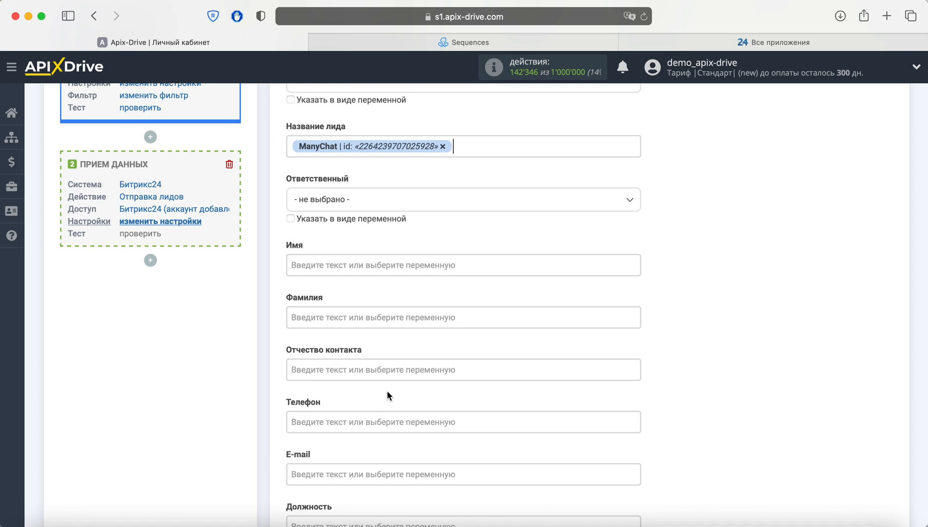
pyautogui.click(291, 146)
pyautogui.write('Новое ')
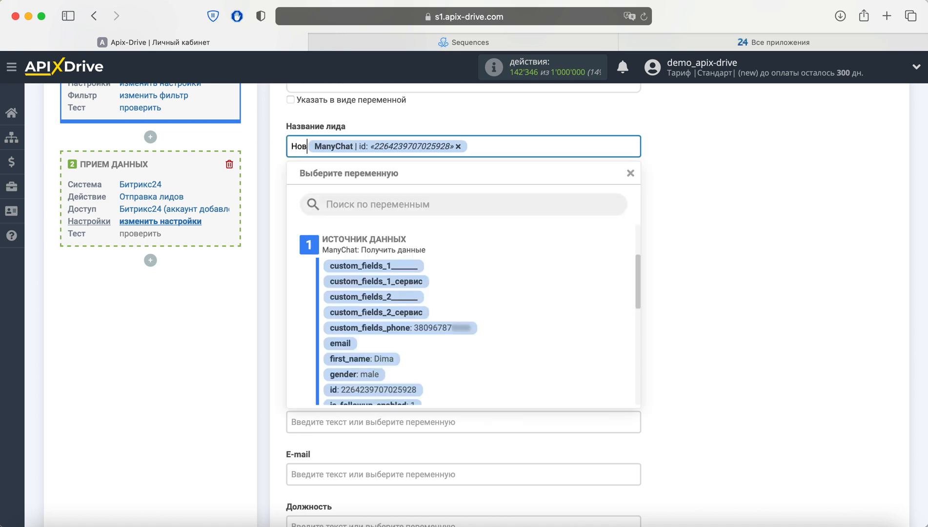
pyautogui.write('обращение')
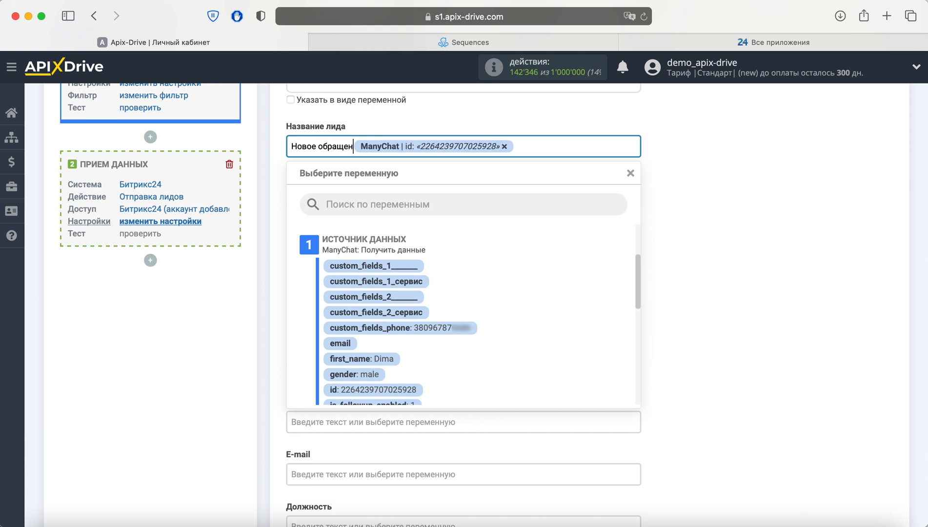
pyautogui.write(' из М')
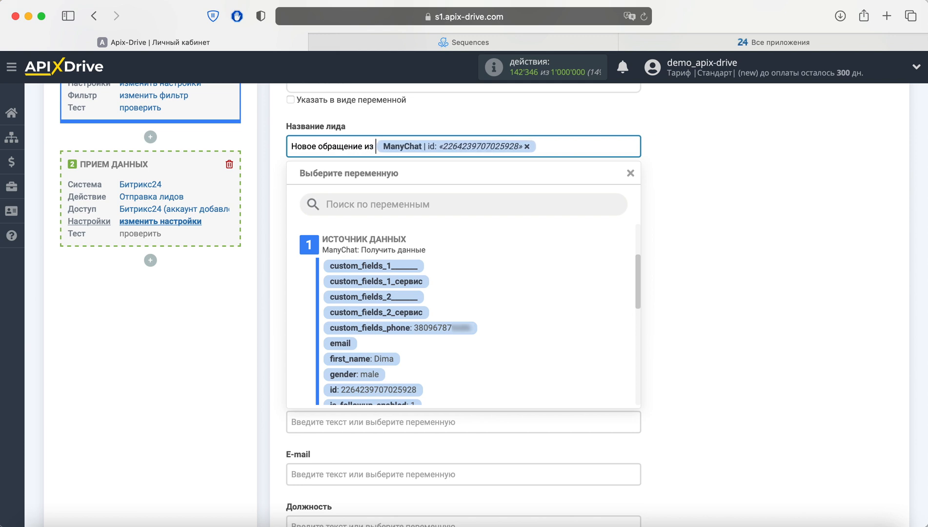
pyautogui.write('anyChat')
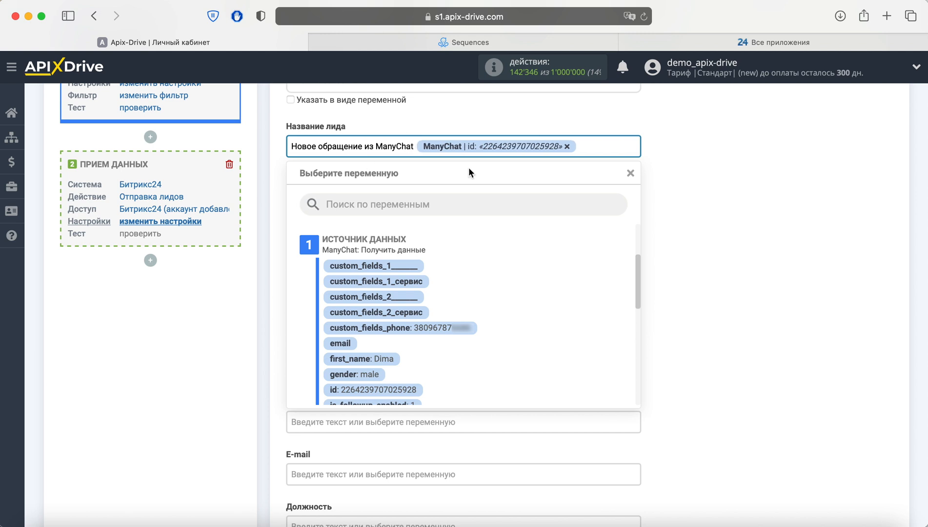
pyautogui.click(725, 193)
# Step: Map the lead's Имя field to the ManyChat first_name variable and its Телефон field to custom_fields_phone
pyautogui.click(492, 264)
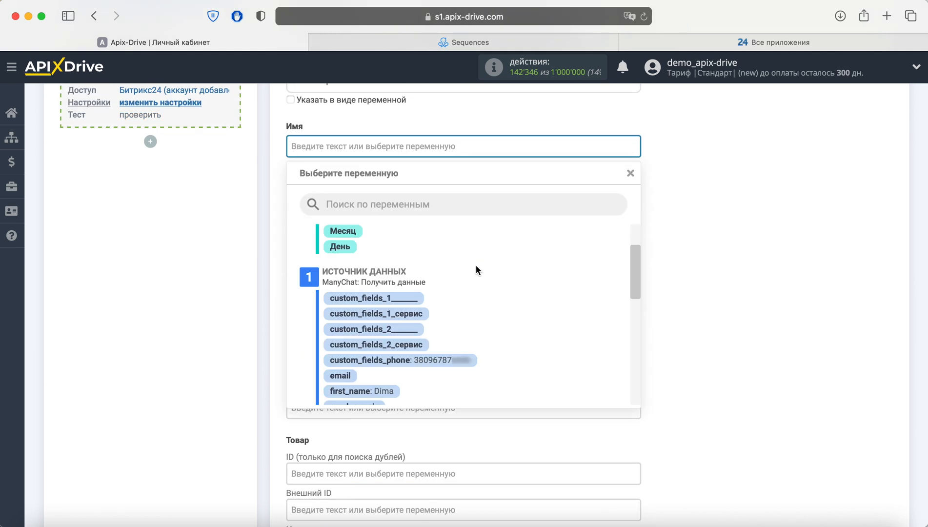
pyautogui.click(381, 390)
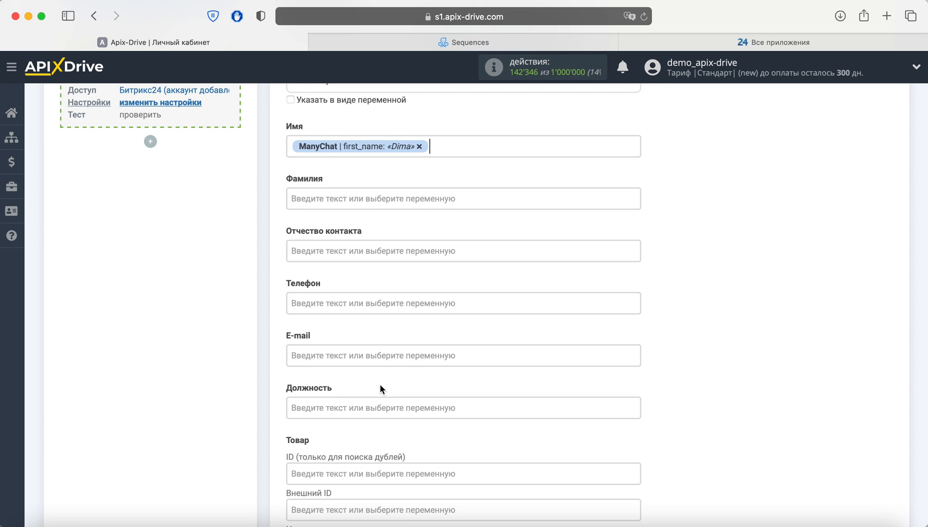
pyautogui.click(371, 297)
pyautogui.click(445, 514)
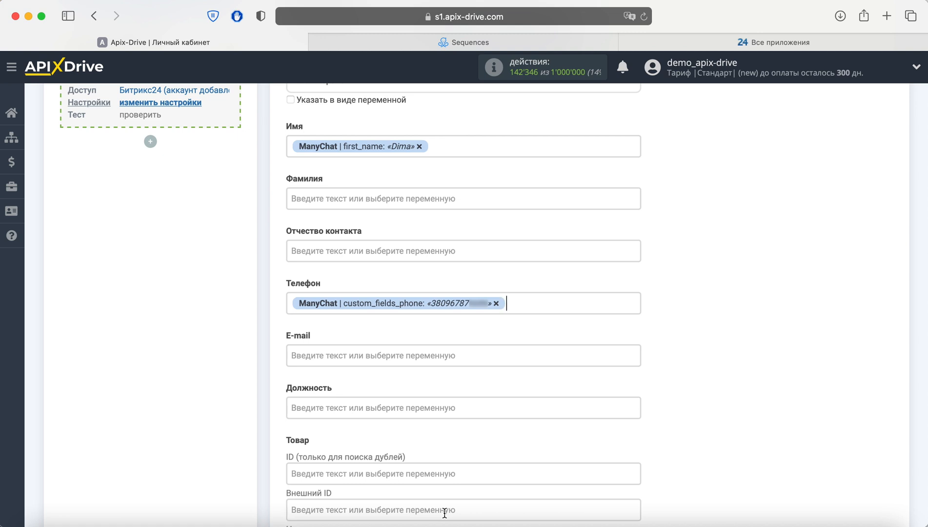
pyautogui.scroll(-20, 442, 412)
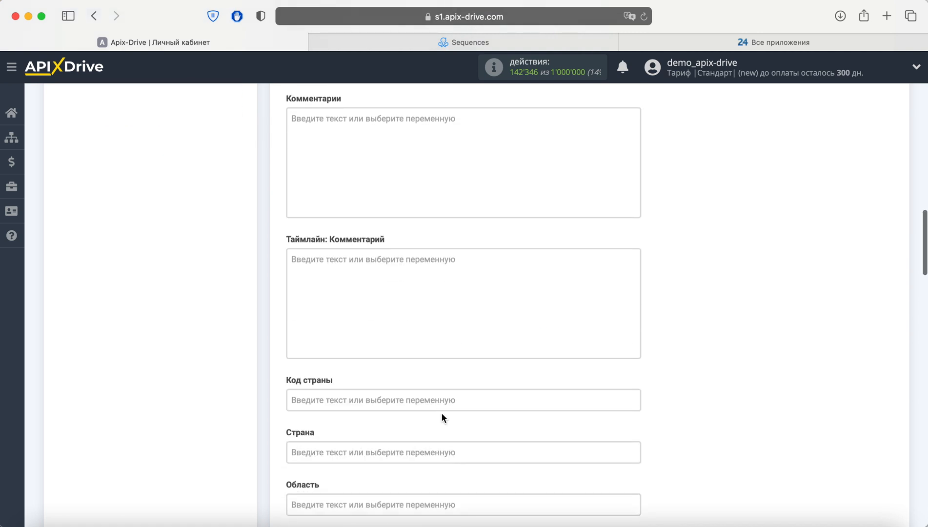
# Step: Leave the remaining lead fields empty, continue to the test stage, and send the test data to Битрикс24
pyautogui.scroll(-20, 442, 418)
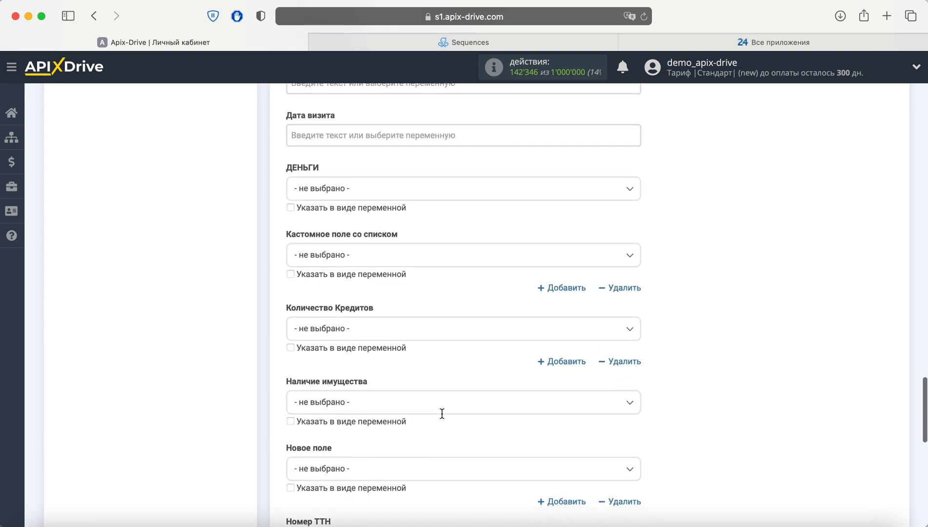
pyautogui.scroll(-5, 442, 414)
pyautogui.click(342, 354)
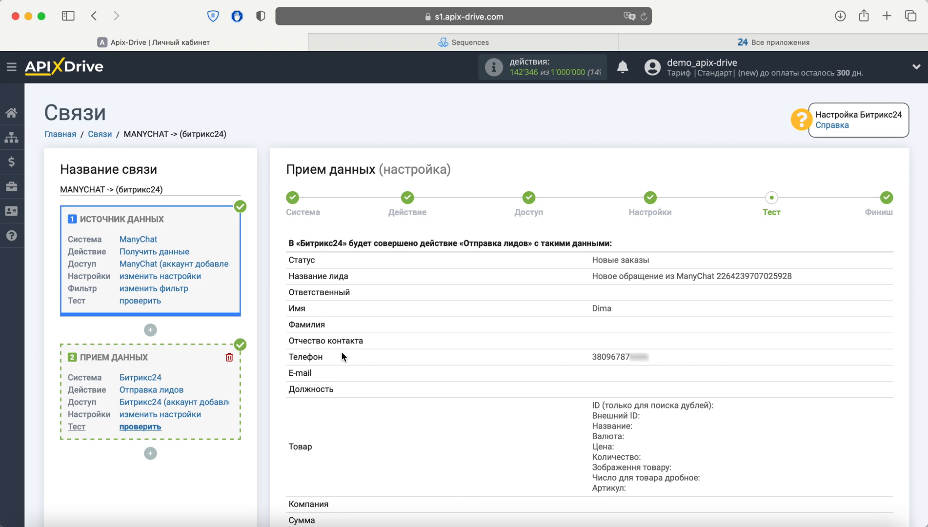
pyautogui.scroll(-15, 342, 354)
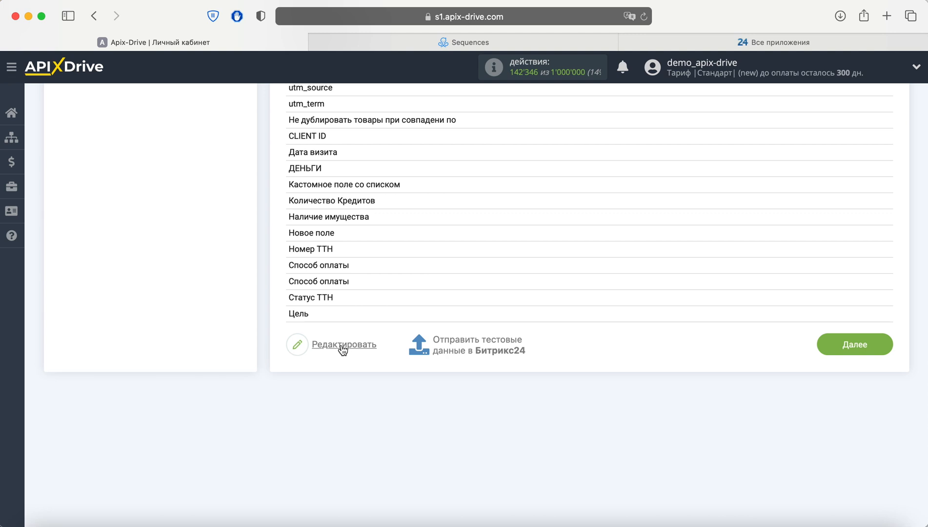
pyautogui.click(463, 346)
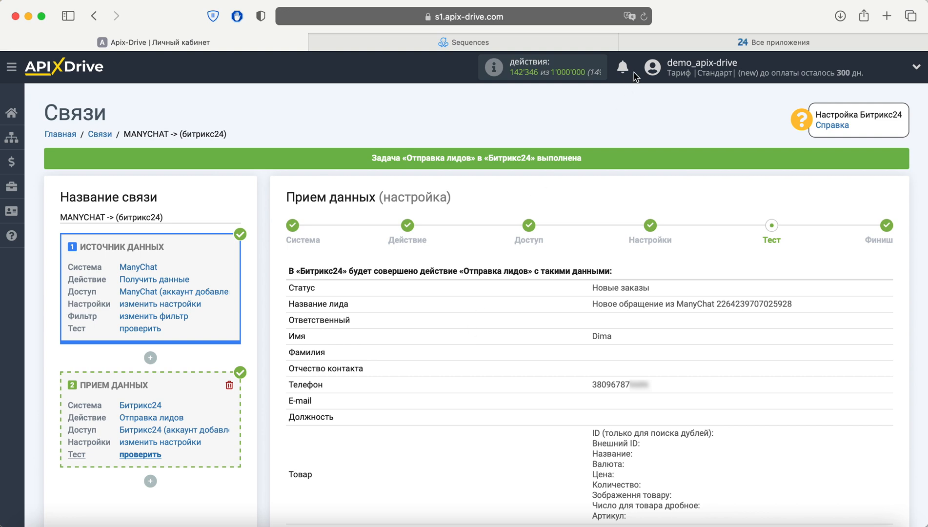
# Step: Switch to Битрикс24, close the applications catalogue, refresh the leads board, and open the new ManyChat lead under Новые заказы to check its fields
pyautogui.click(675, 45)
pyautogui.click(26, 77)
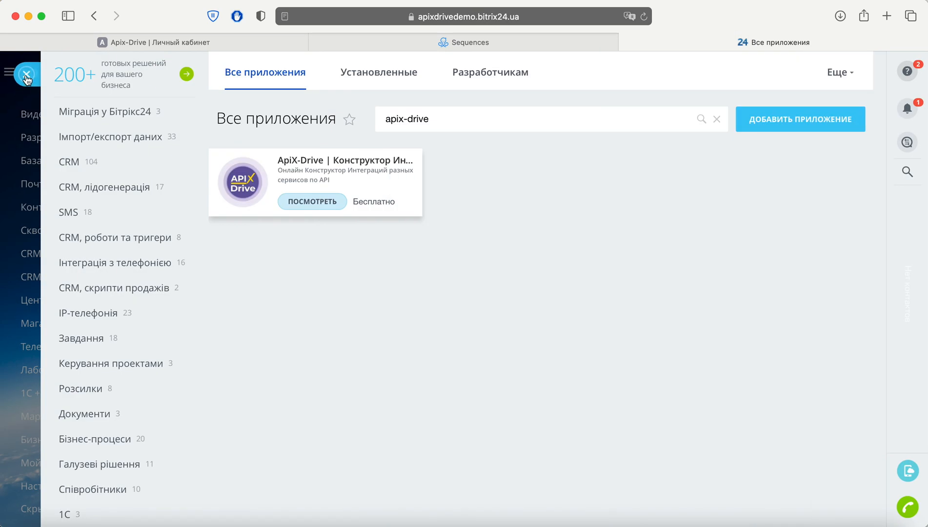
pyautogui.click(27, 74)
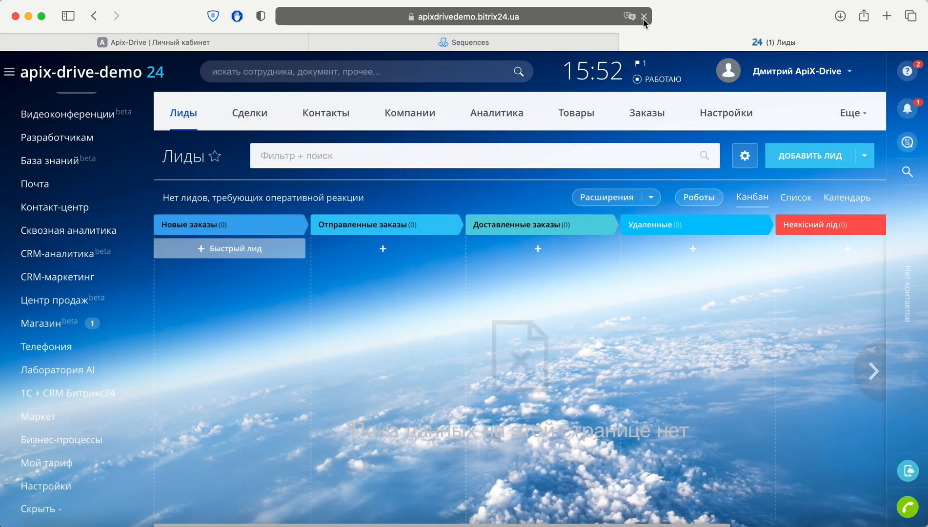
pyautogui.click(644, 16)
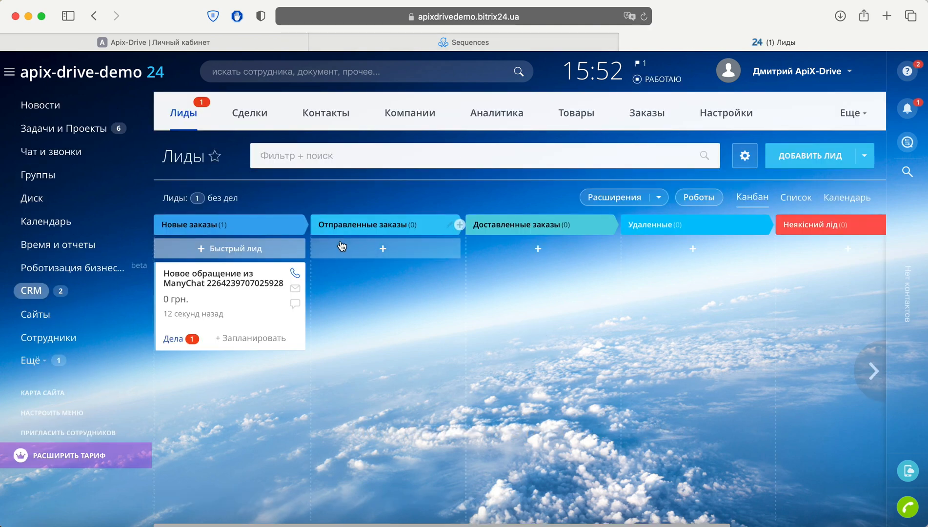
pyautogui.click(278, 283)
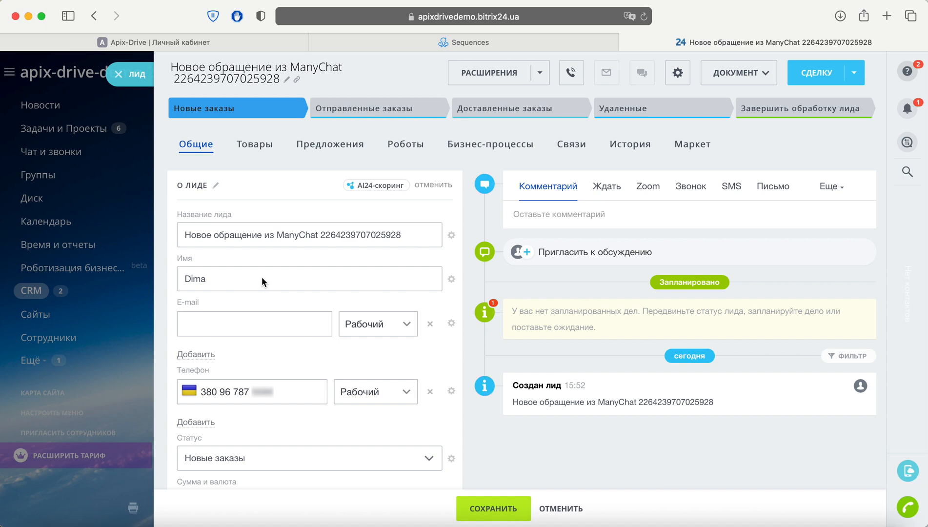
# Step: Return to ApiX-Drive, finish the Битрикс24 data reception setup, and enable automatic updates for the connection
pyautogui.click(190, 42)
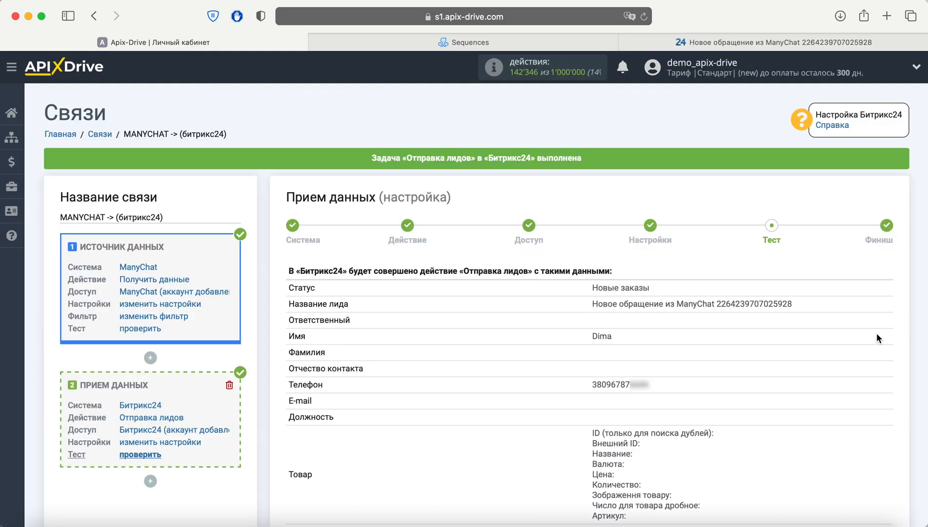
pyautogui.scroll(-15, 877, 337)
pyautogui.click(856, 472)
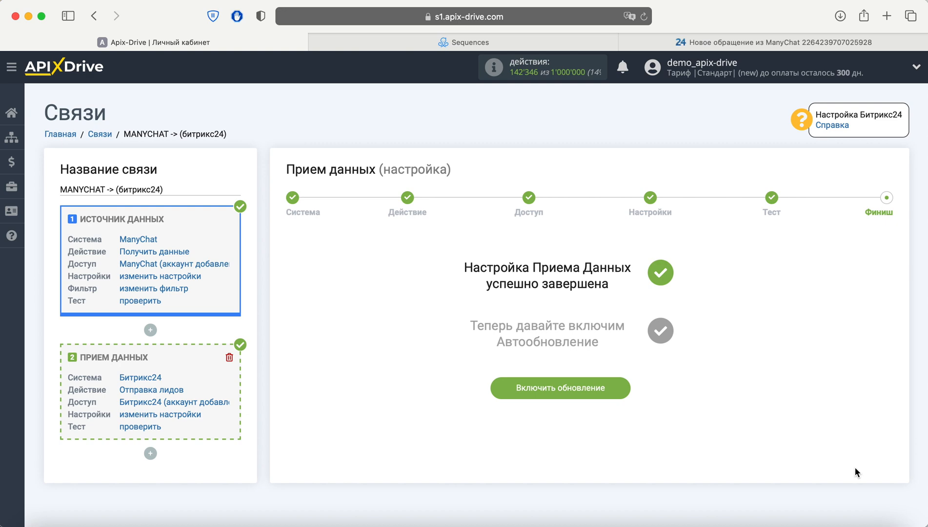
pyautogui.click(617, 394)
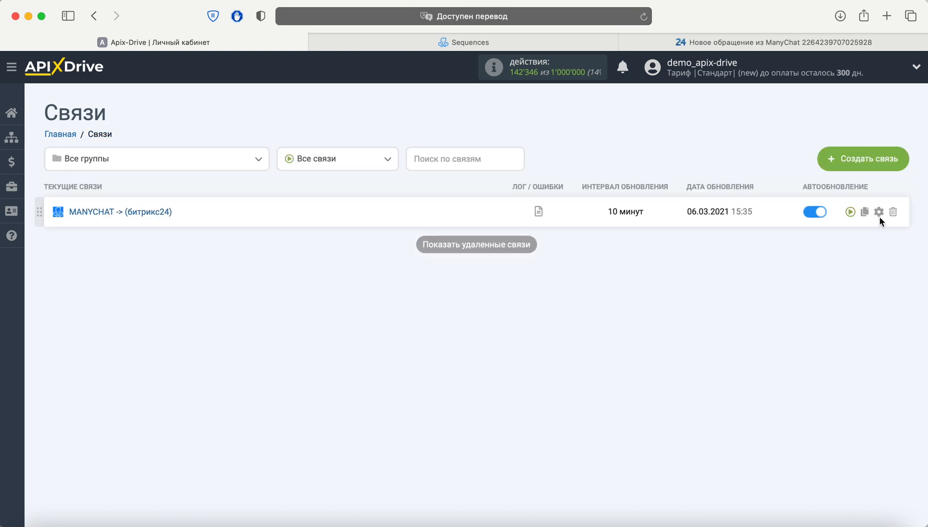
# Step: Set the update interval of the MANYCHAT -> (битрикс24) connection to 5 минут and save its settings
pyautogui.click(880, 214)
pyautogui.click(516, 301)
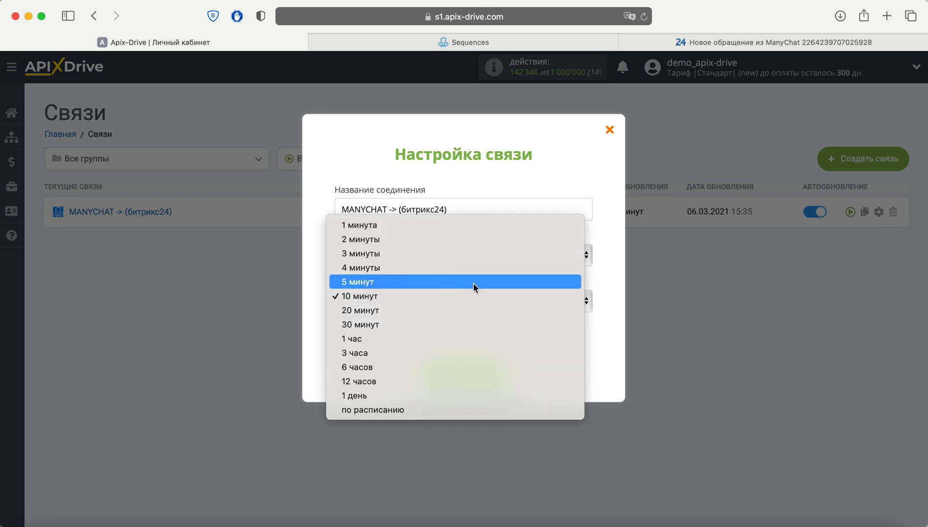
pyautogui.click(472, 282)
pyautogui.click(499, 370)
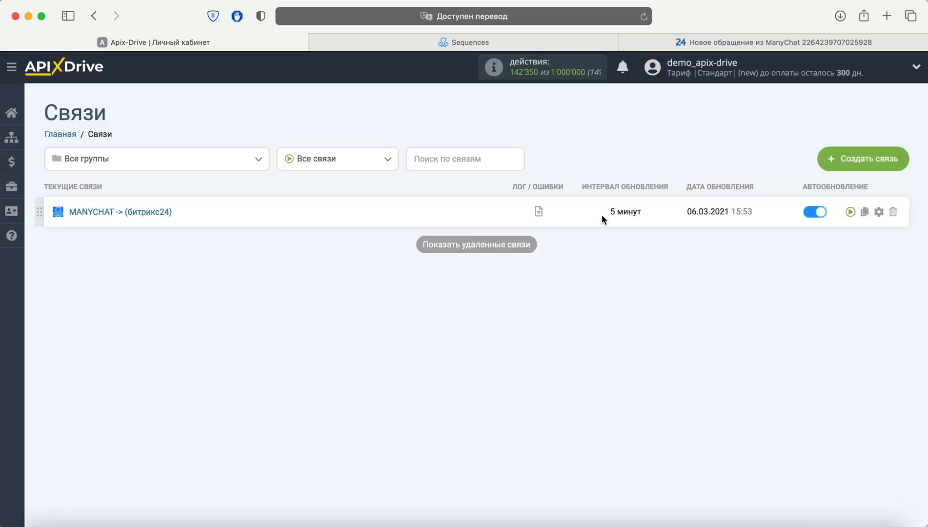